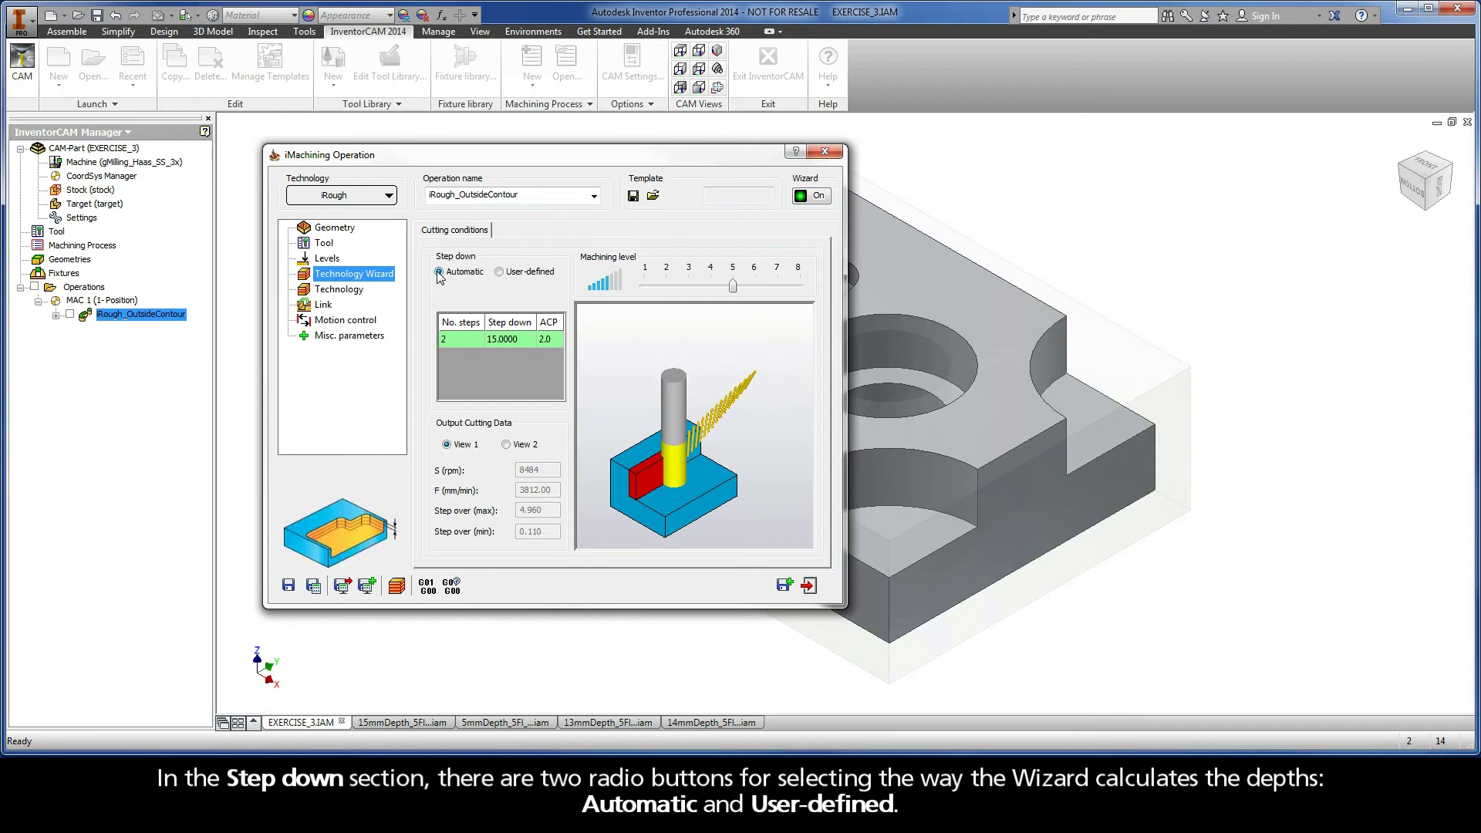
Switch step down to User-defined with No. steps 1, giving 24 mm and 6 mm steps.
{"action": "left_click", "coordinate": [499, 272]}
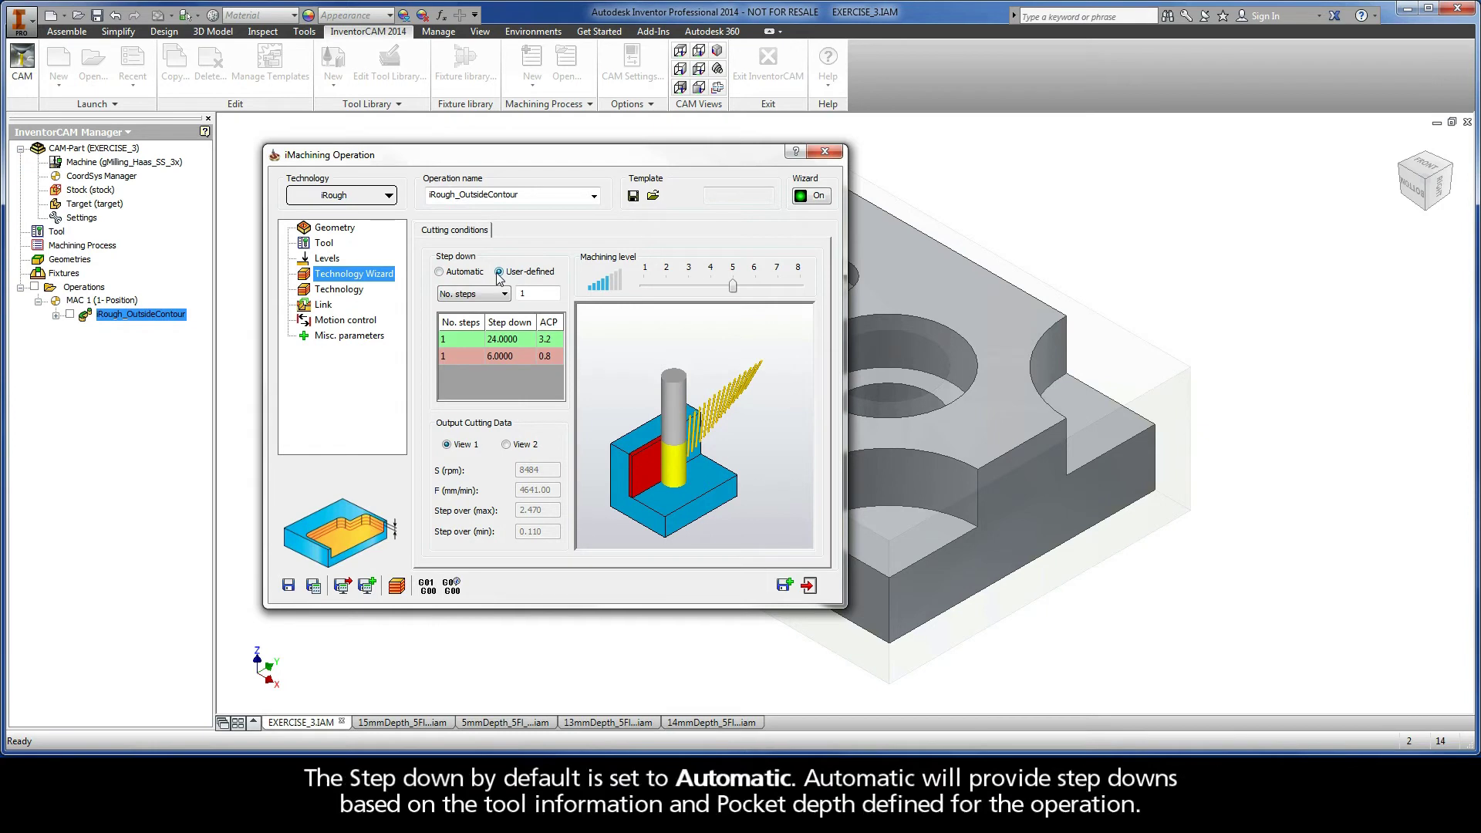
{"action": "left_click", "coordinate": [439, 272]}
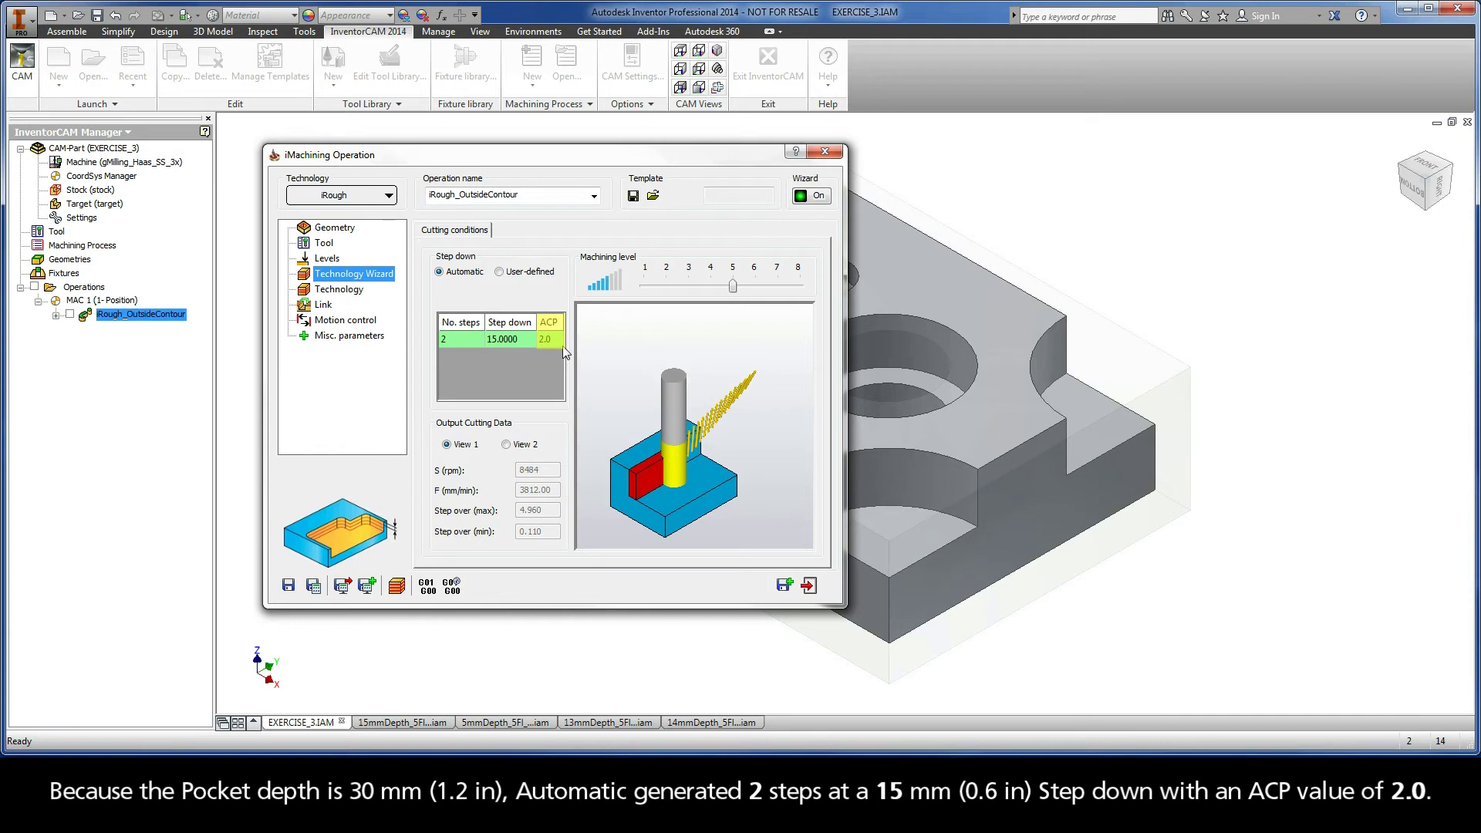
{"action": "left_click", "coordinate": [499, 271]}
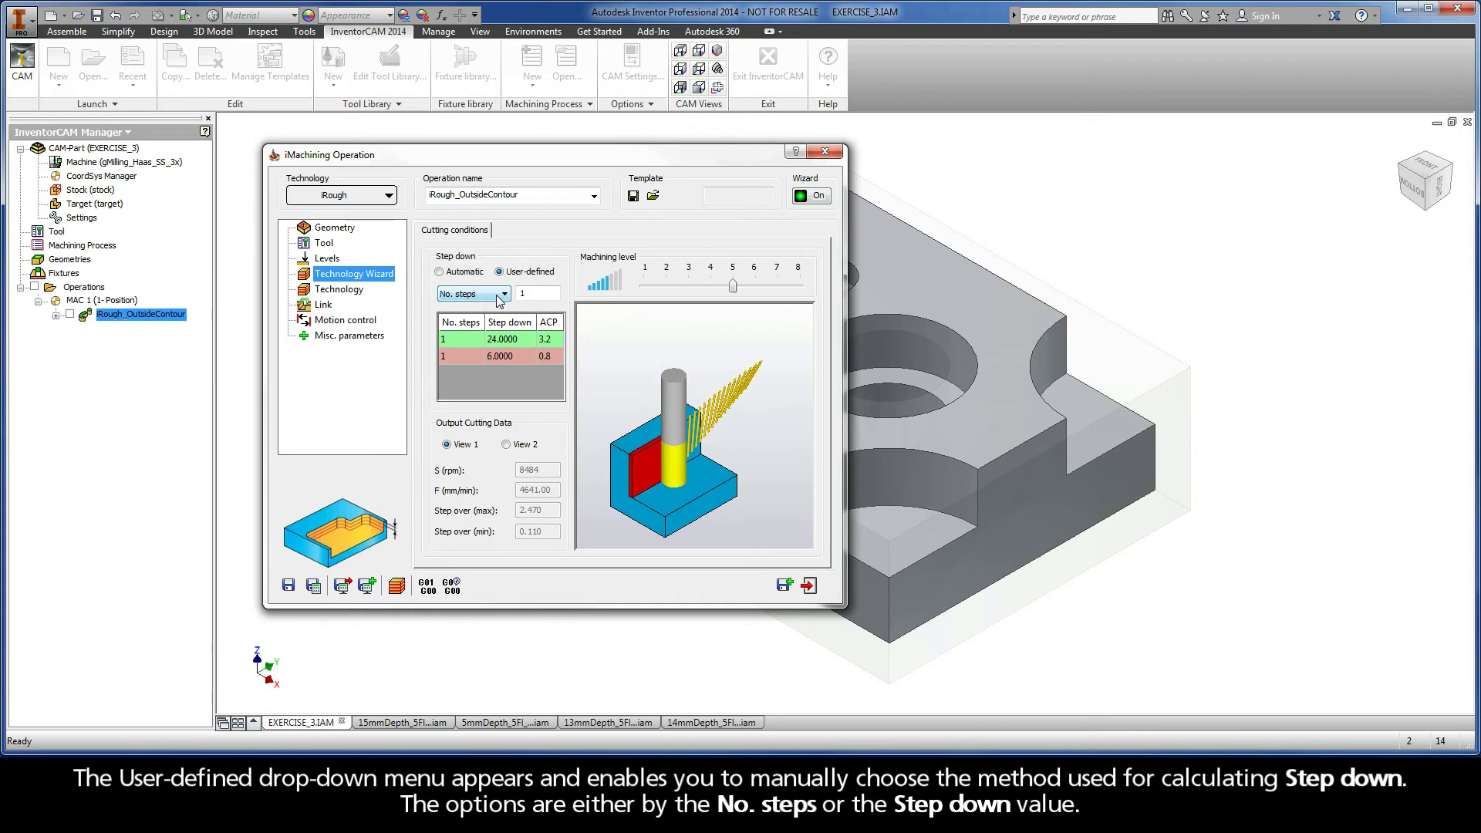
Set No. steps to 4 (7.5 mm each, ACP 1.0), recalculate the toolpath and open Simulation.
{"action": "left_click", "coordinate": [500, 298]}
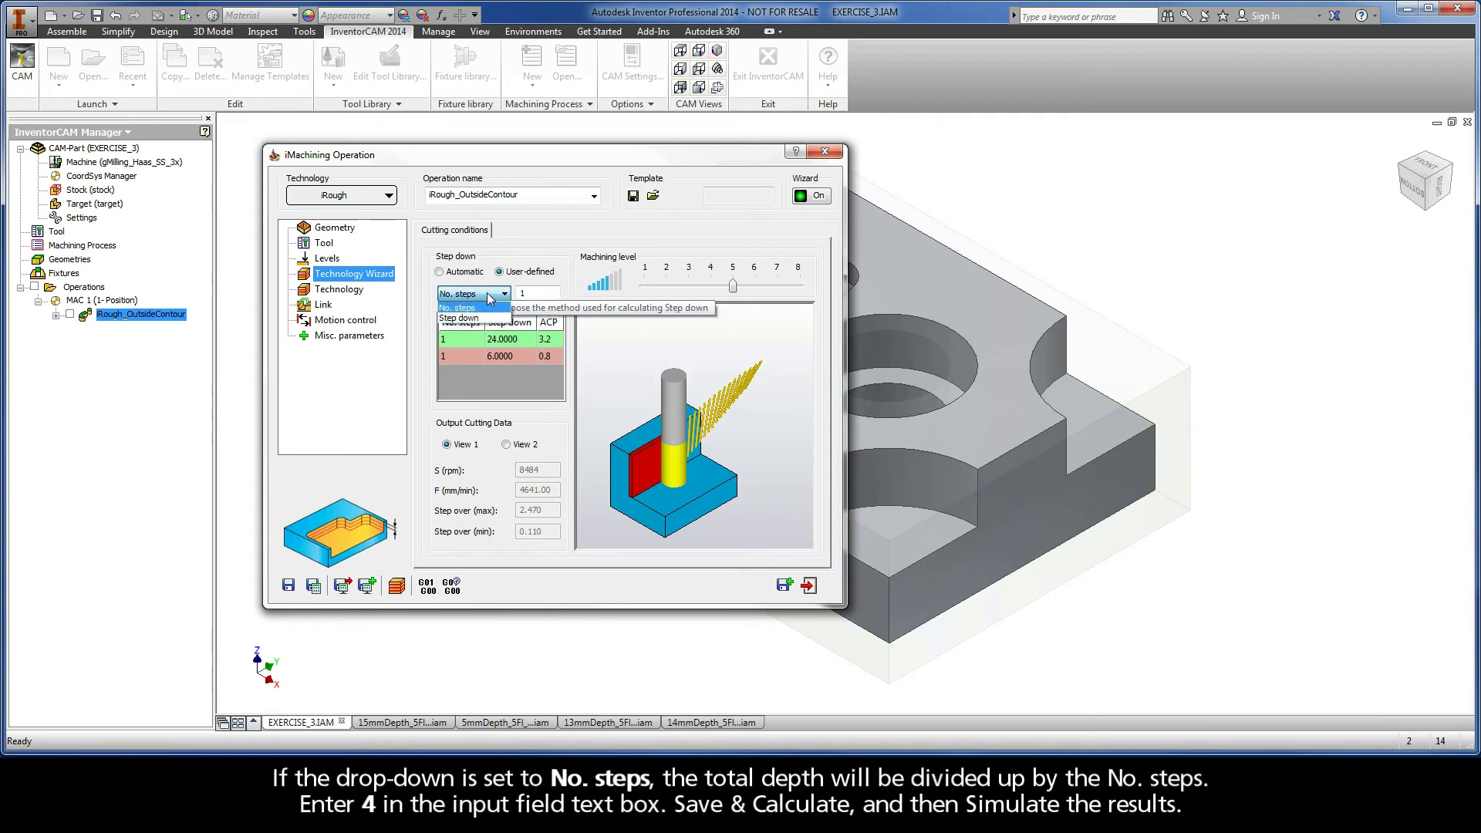
{"action": "left_click", "coordinate": [488, 297]}
{"action": "double_click", "coordinate": [531, 295]}
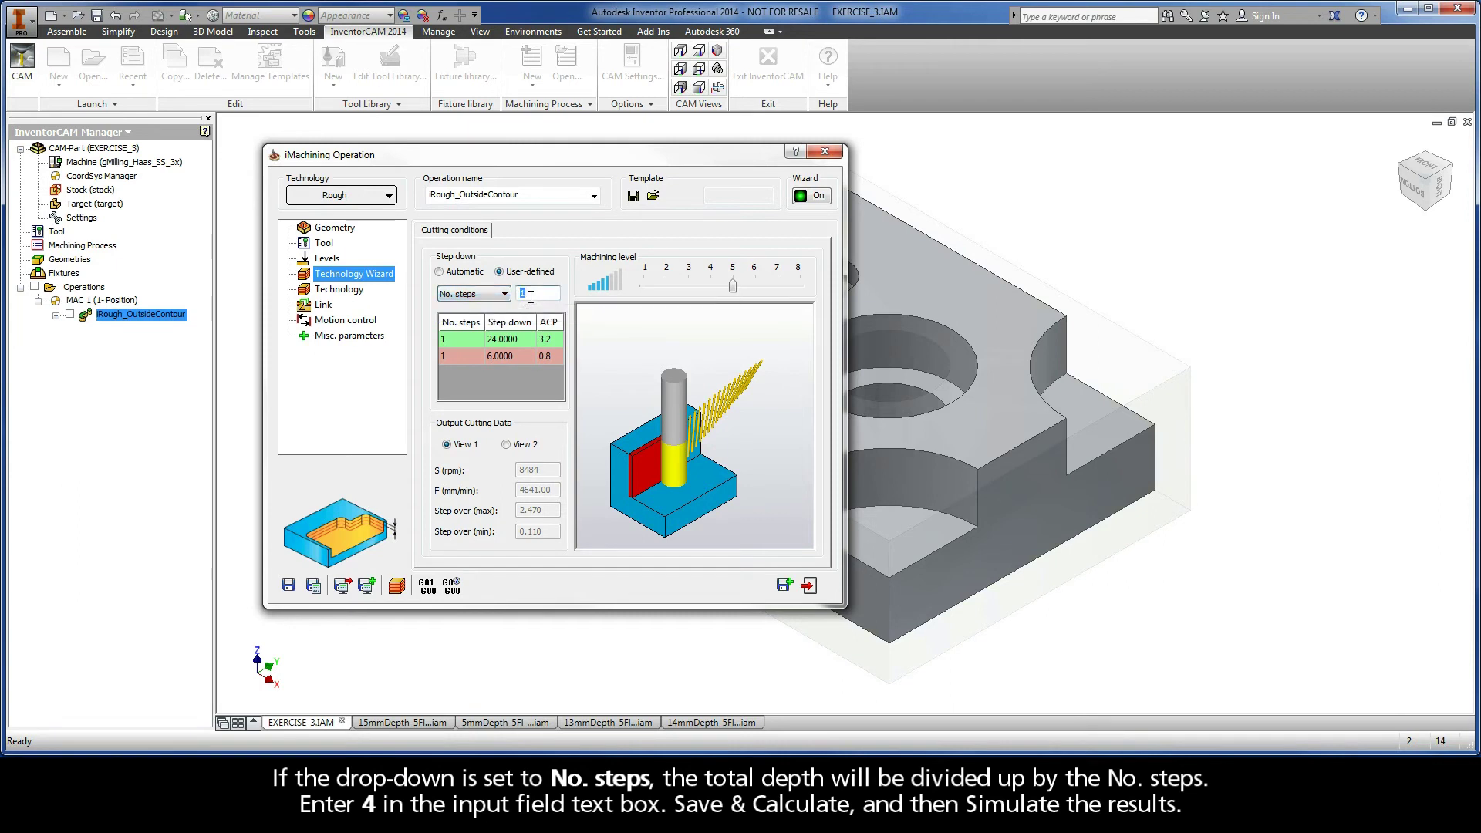
{"action": "type", "text": "4"}
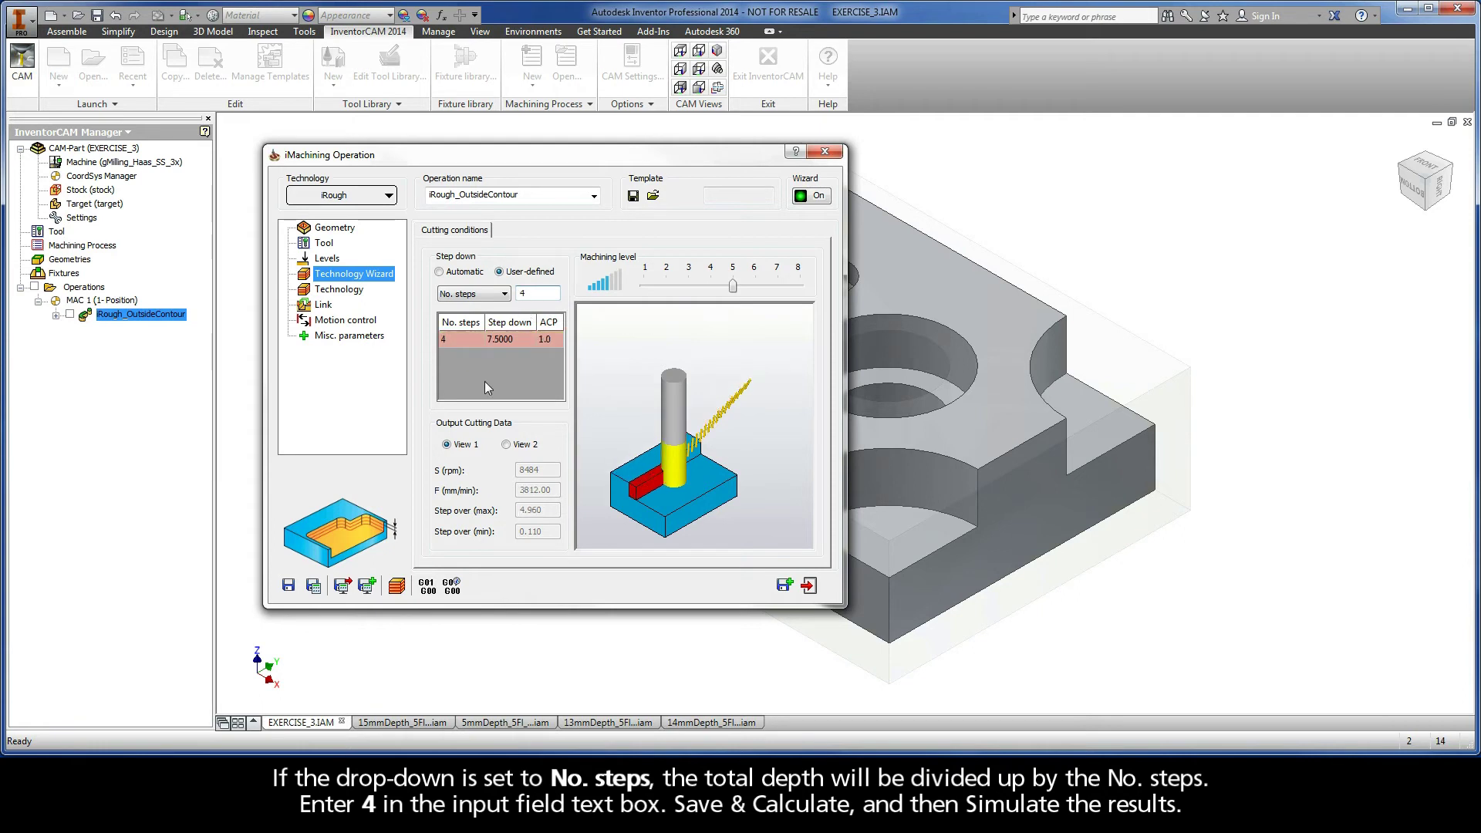
{"action": "left_click", "coordinate": [314, 588]}
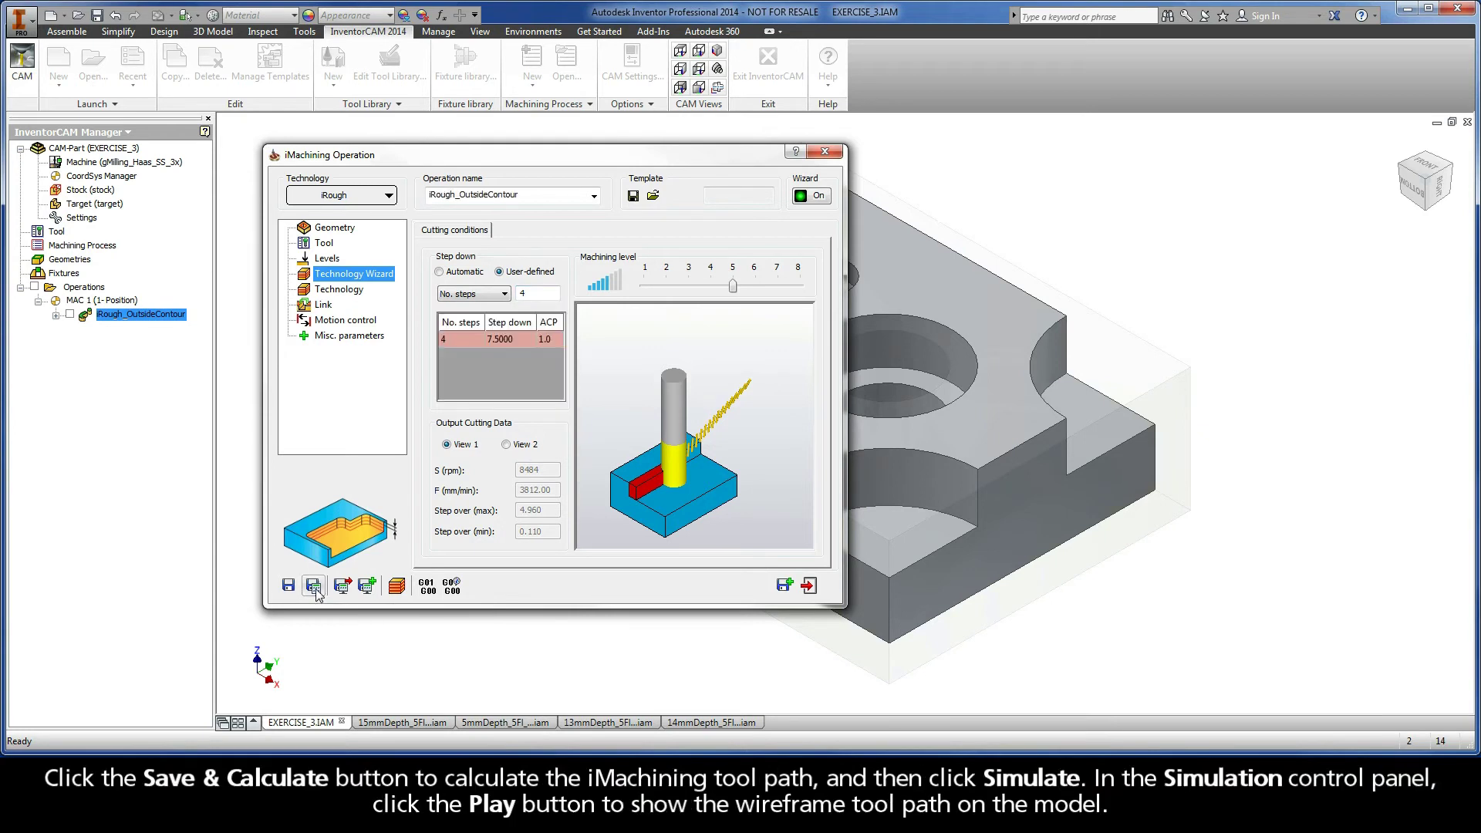
{"action": "left_click", "coordinate": [396, 588]}
Play the four-pass 7.5 mm simulation at reduced speed, then exit to Technology Wizard.
{"action": "left_click_drag", "start_coordinate": [300, 523], "coordinate": [264, 524]}
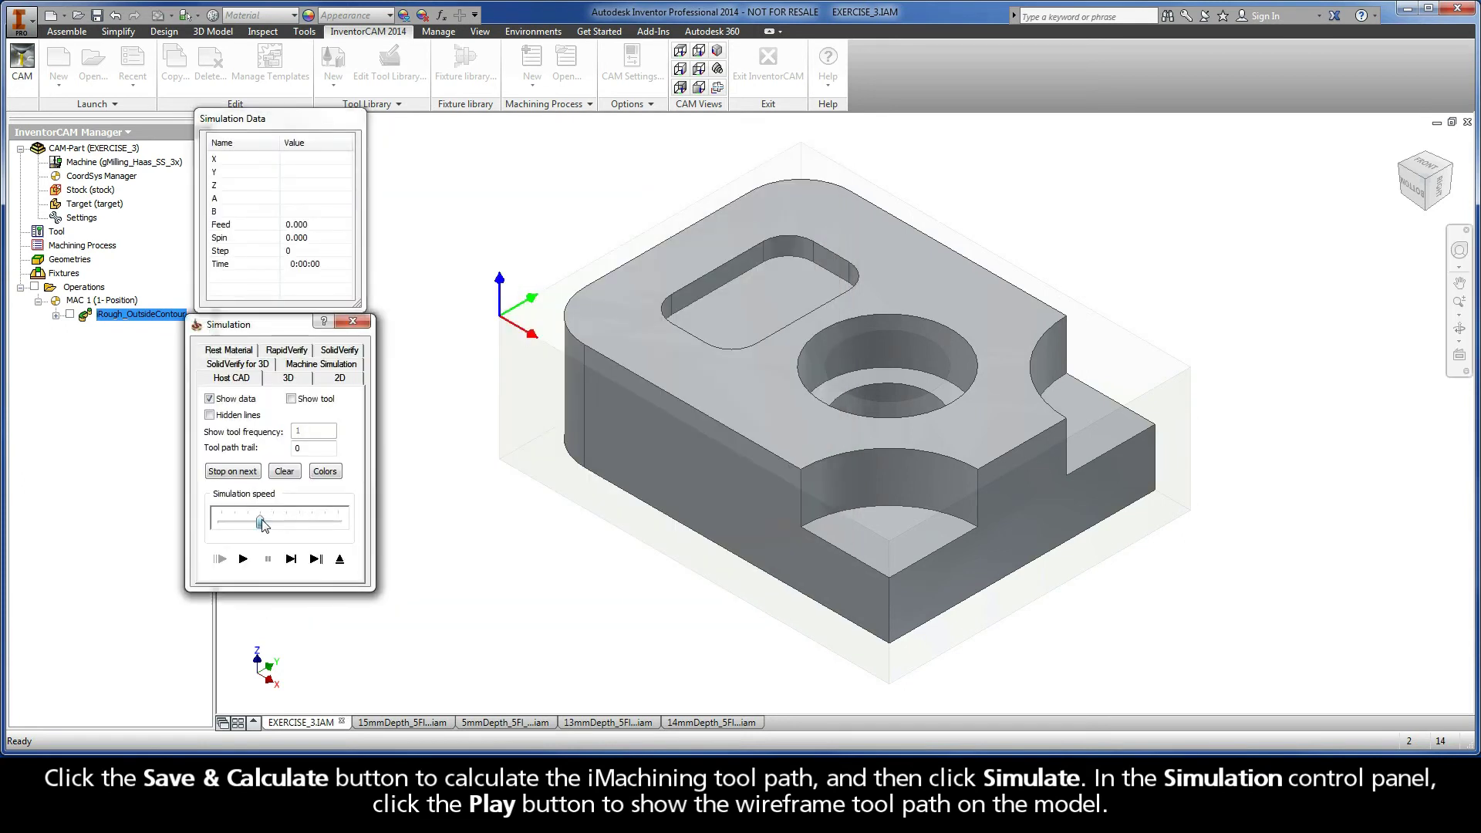
{"action": "left_click", "coordinate": [243, 560]}
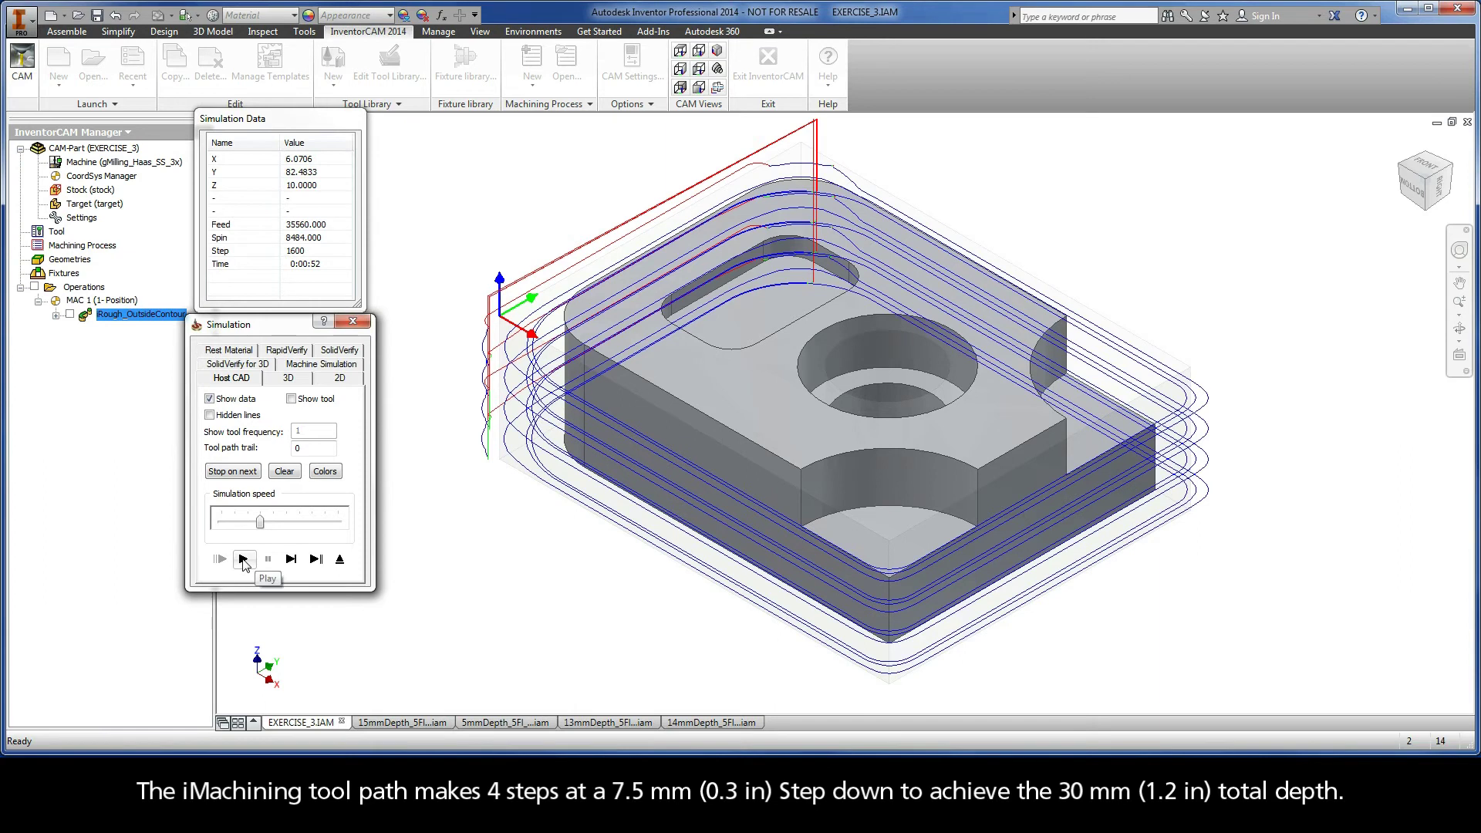
{"action": "left_click", "coordinate": [341, 561]}
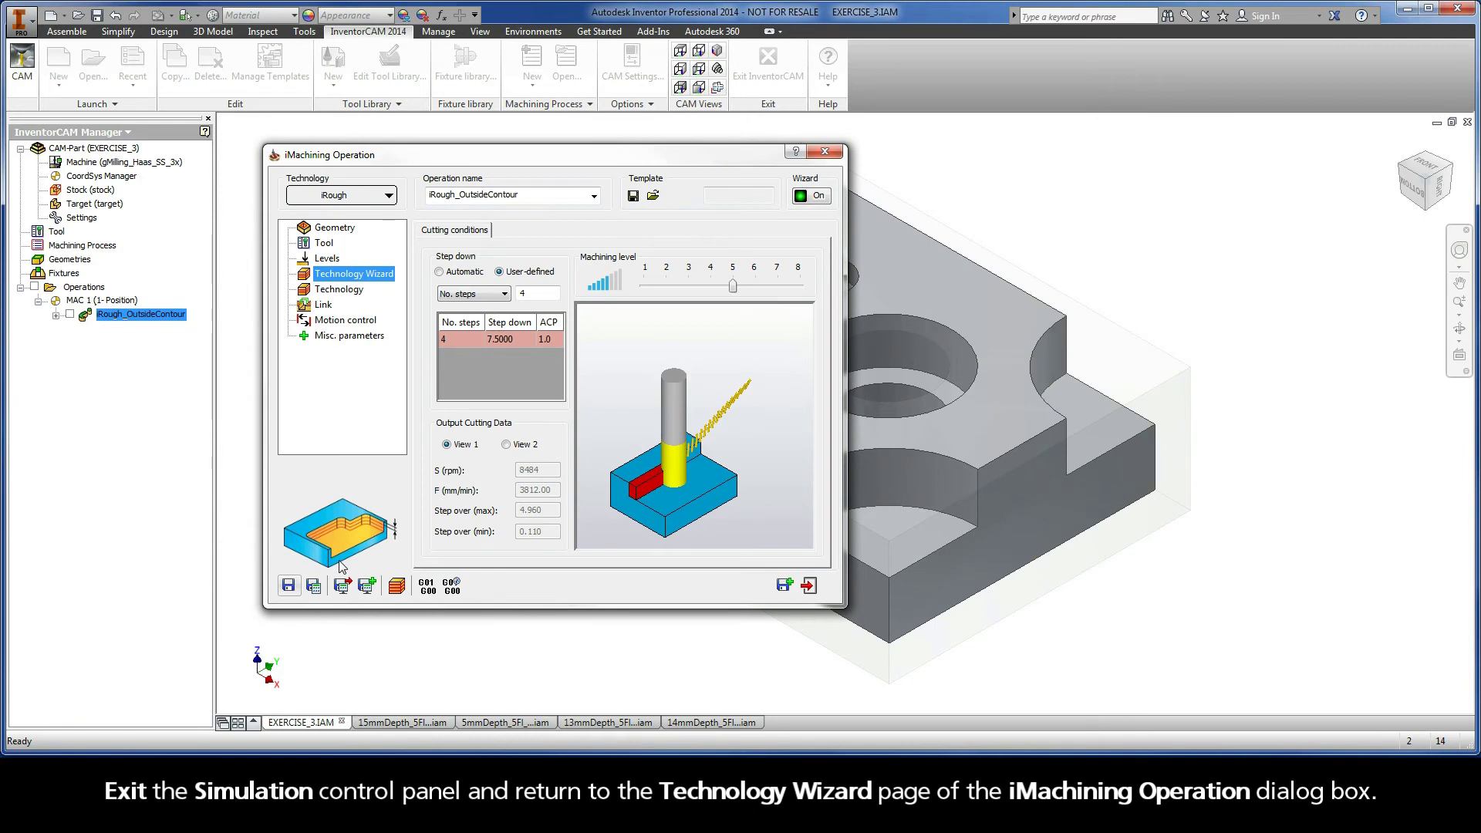
Use a fixed 3 mm Step down (10 steps, ACP 0.4), recalculate and open Simulation.
{"action": "left_click", "coordinate": [481, 300]}
{"action": "left_click", "coordinate": [479, 321]}
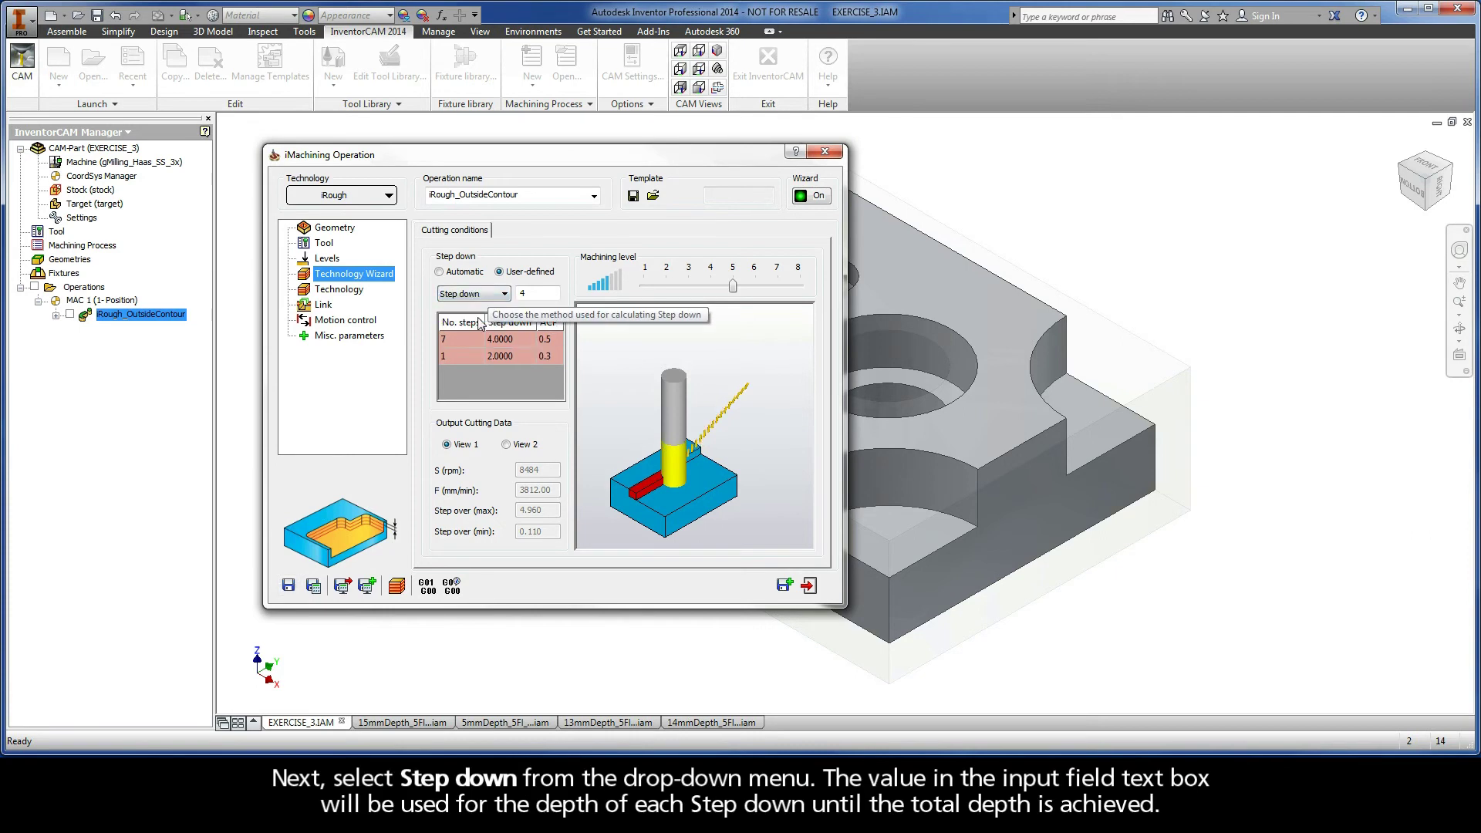
{"action": "double_click", "coordinate": [531, 294]}
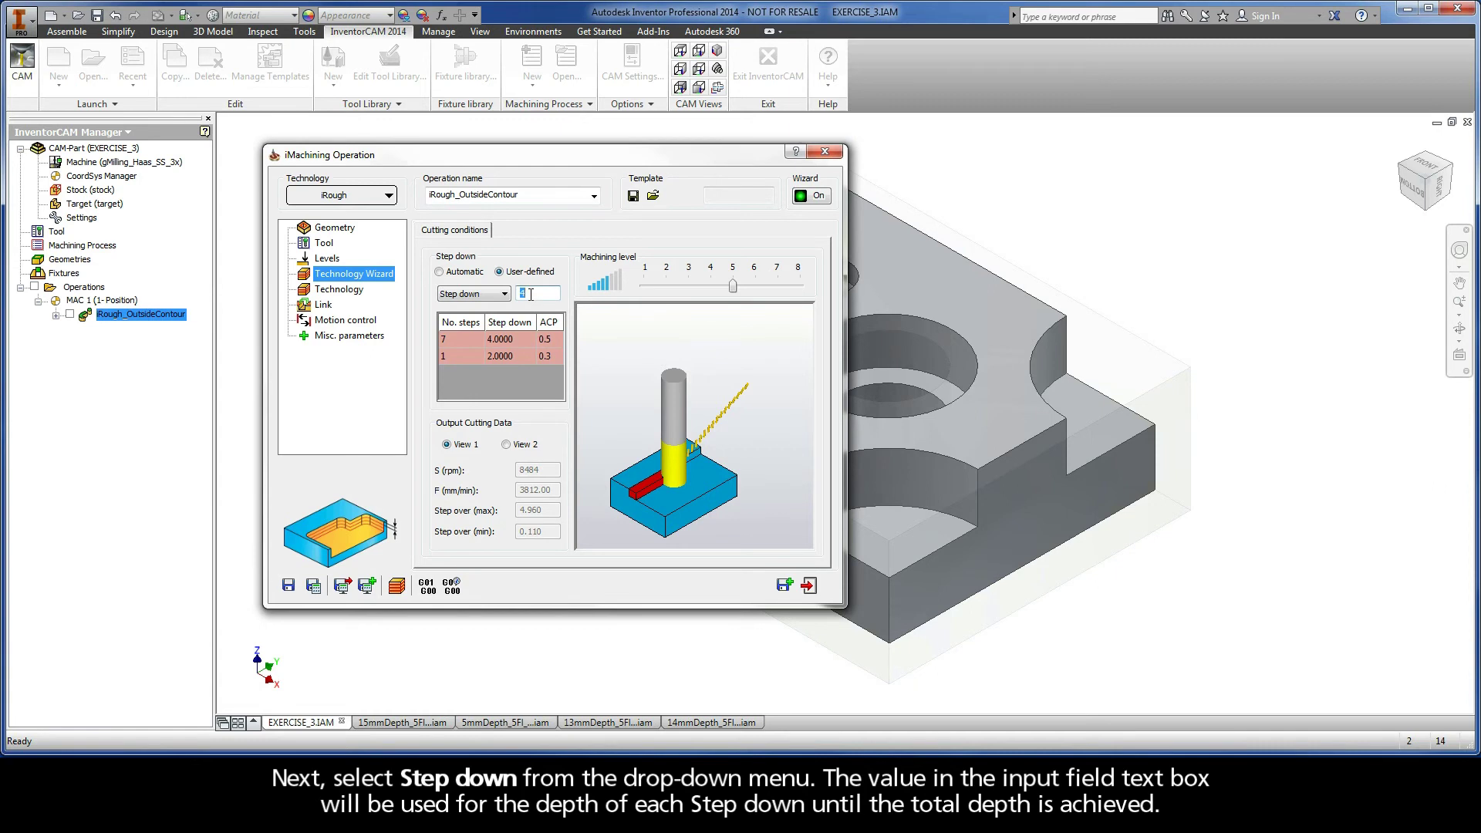
{"action": "type", "text": "3"}
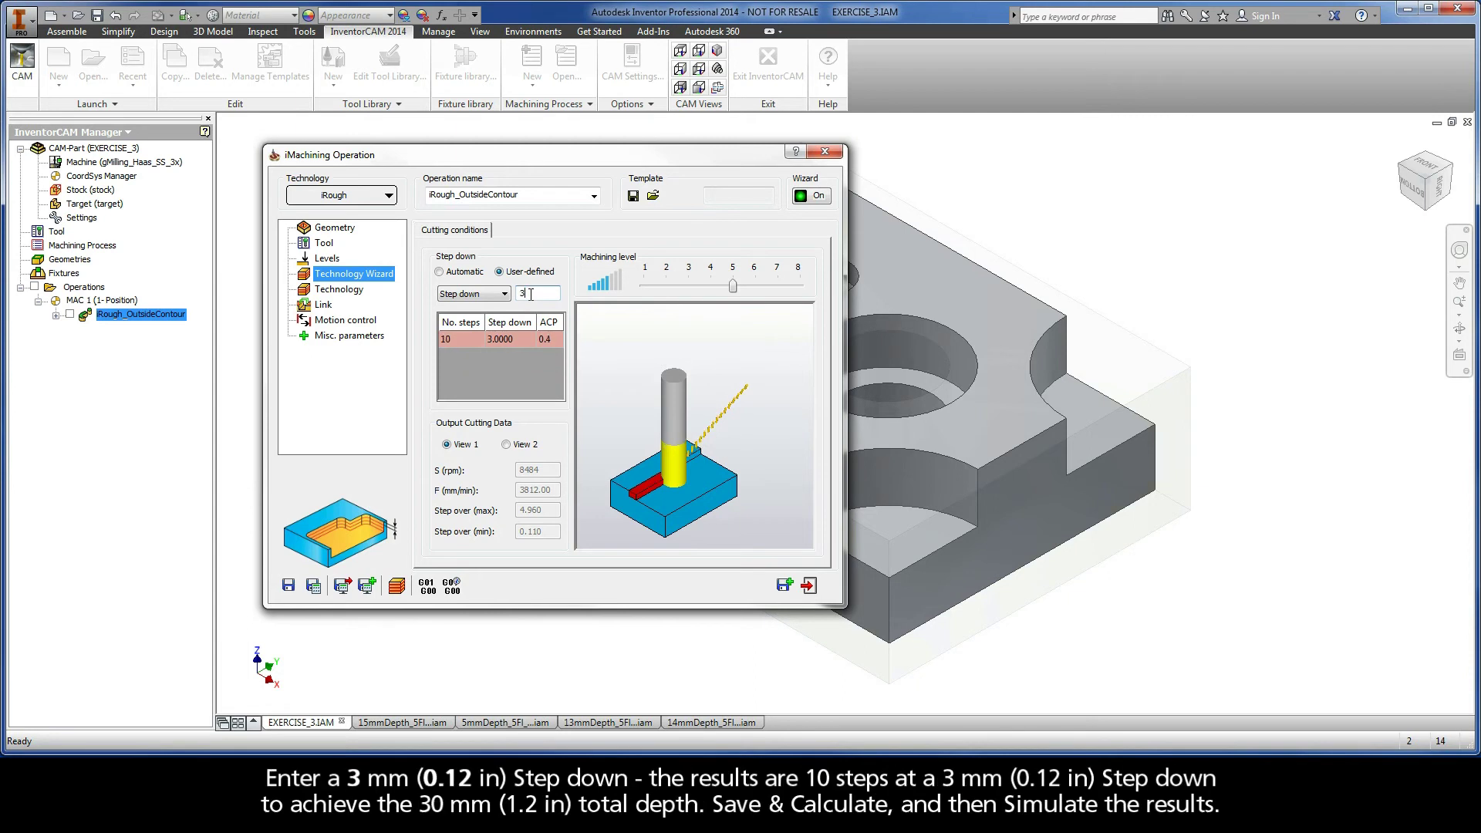
{"action": "left_click", "coordinate": [438, 344]}
{"action": "left_click", "coordinate": [314, 588]}
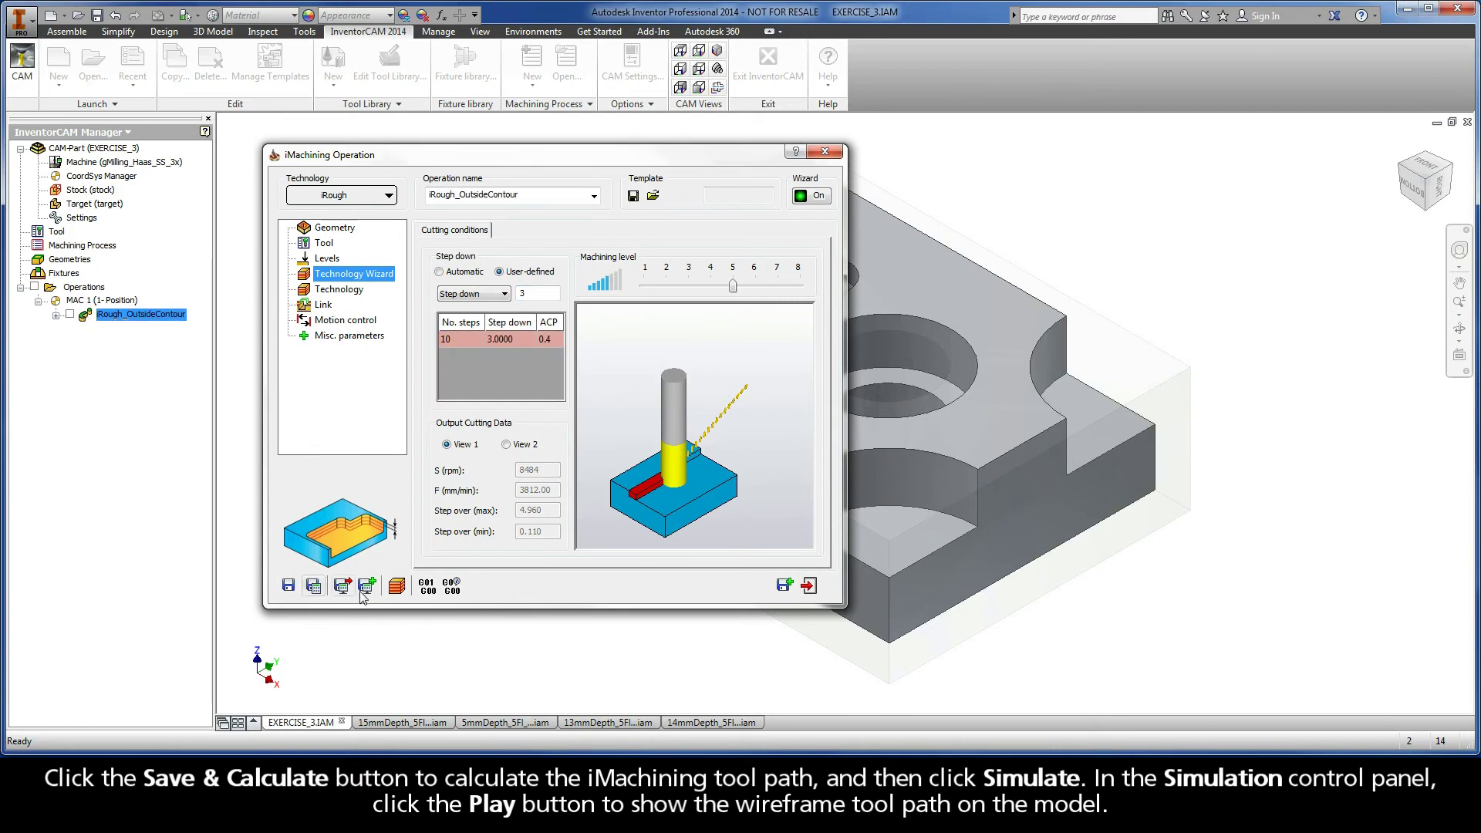
{"action": "left_click", "coordinate": [396, 588]}
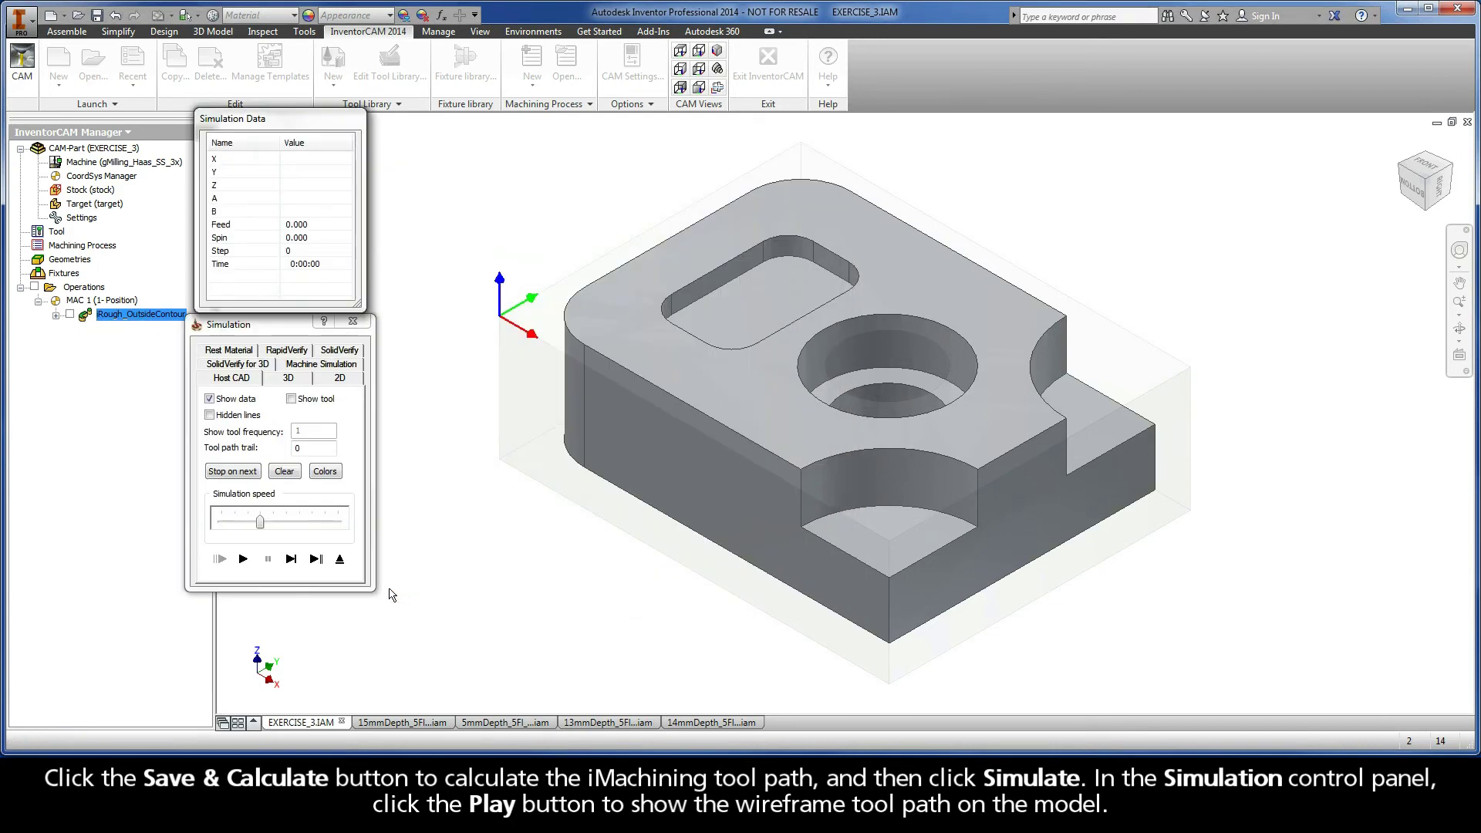
Play the 10-pass 3 mm simulation at increased speed, then exit to Technology Wizard.
{"action": "left_click", "coordinate": [243, 561]}
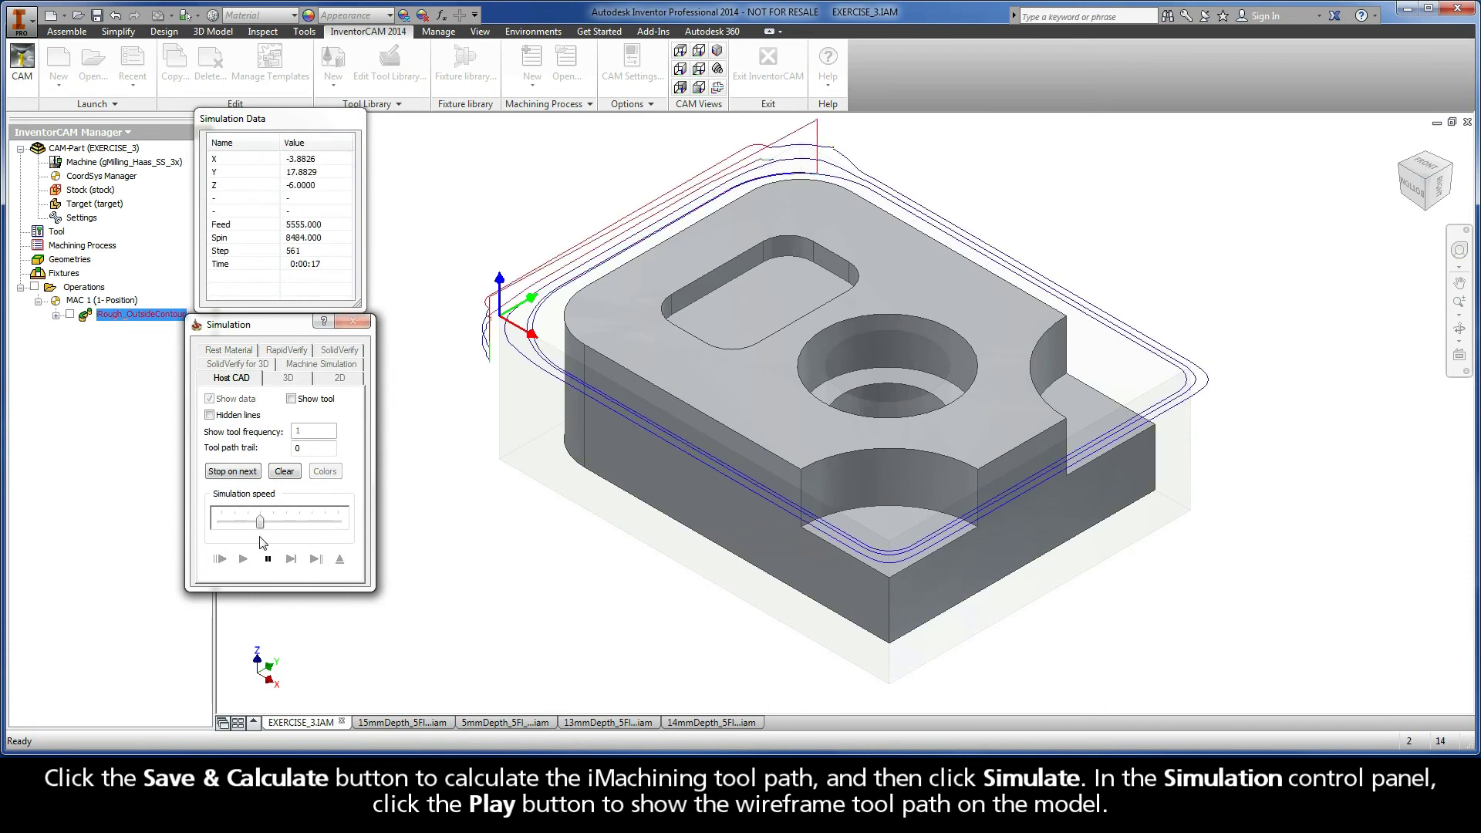
{"action": "left_click_drag", "start_coordinate": [264, 527], "coordinate": [300, 526]}
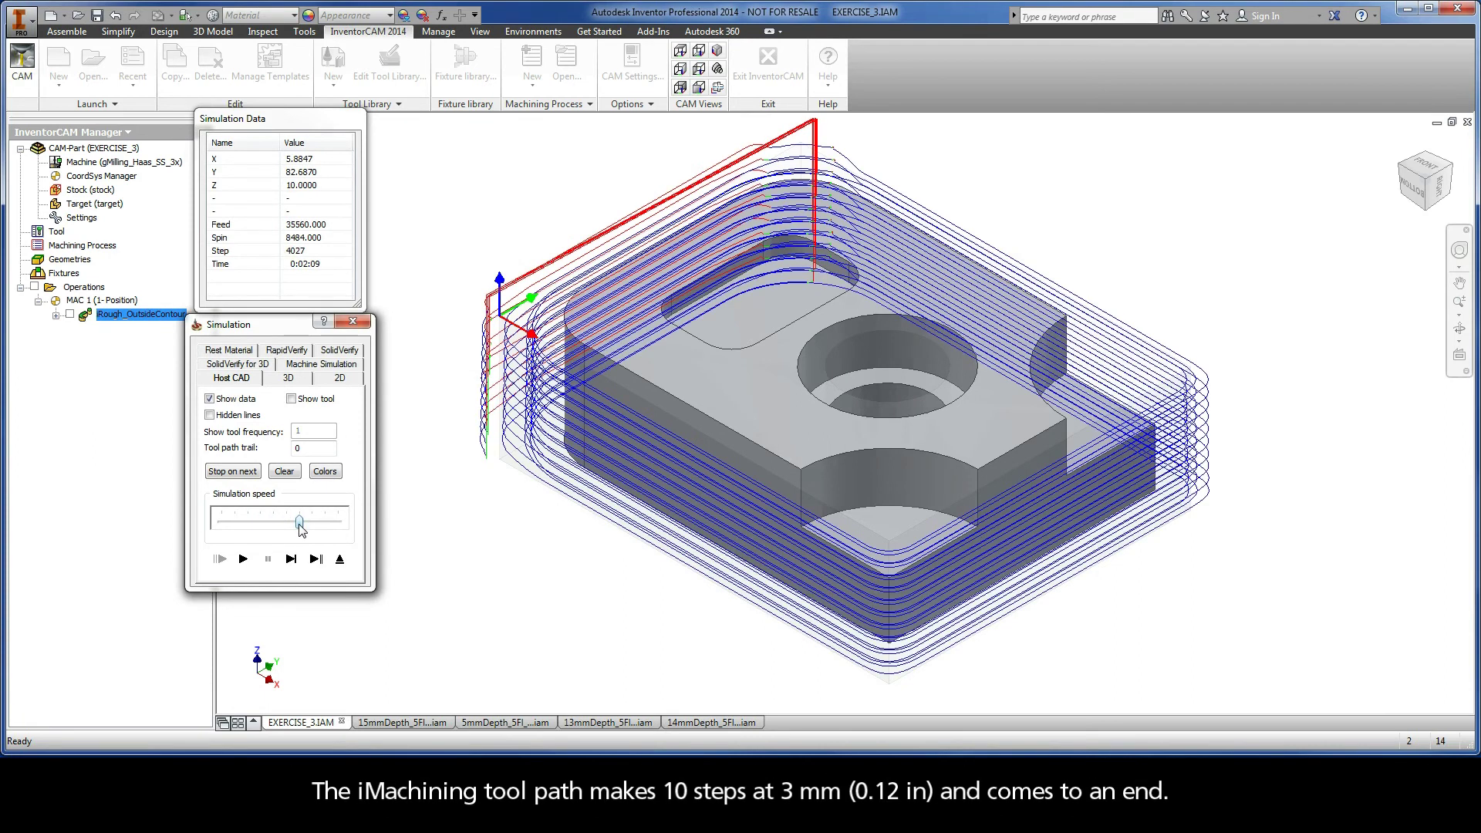
{"action": "left_click", "coordinate": [340, 561]}
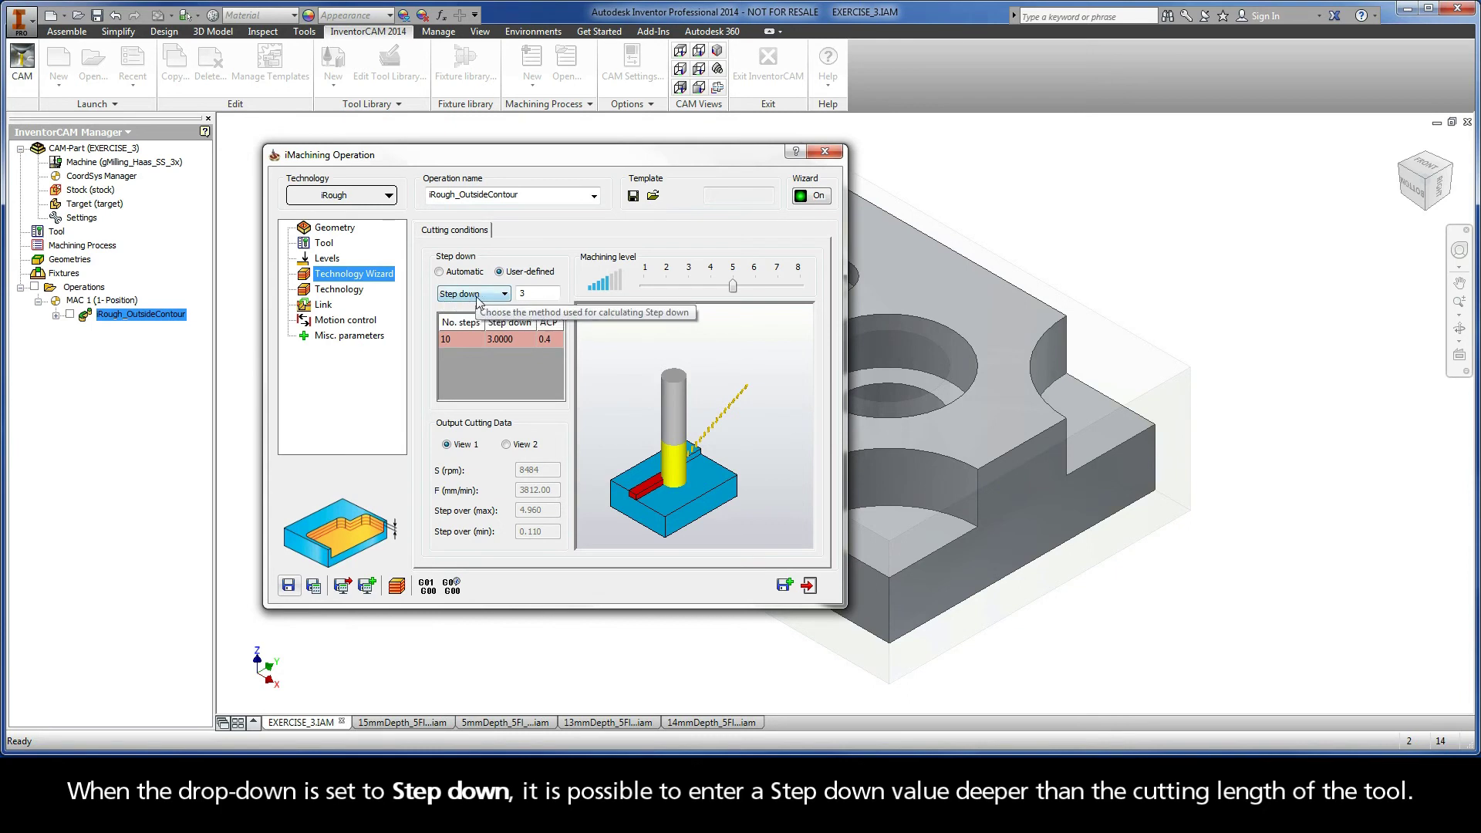
Enter a 30 mm step down (one 30.0 step, ACP 4.0), recalculate and open Simulation.
{"action": "double_click", "coordinate": [531, 294]}
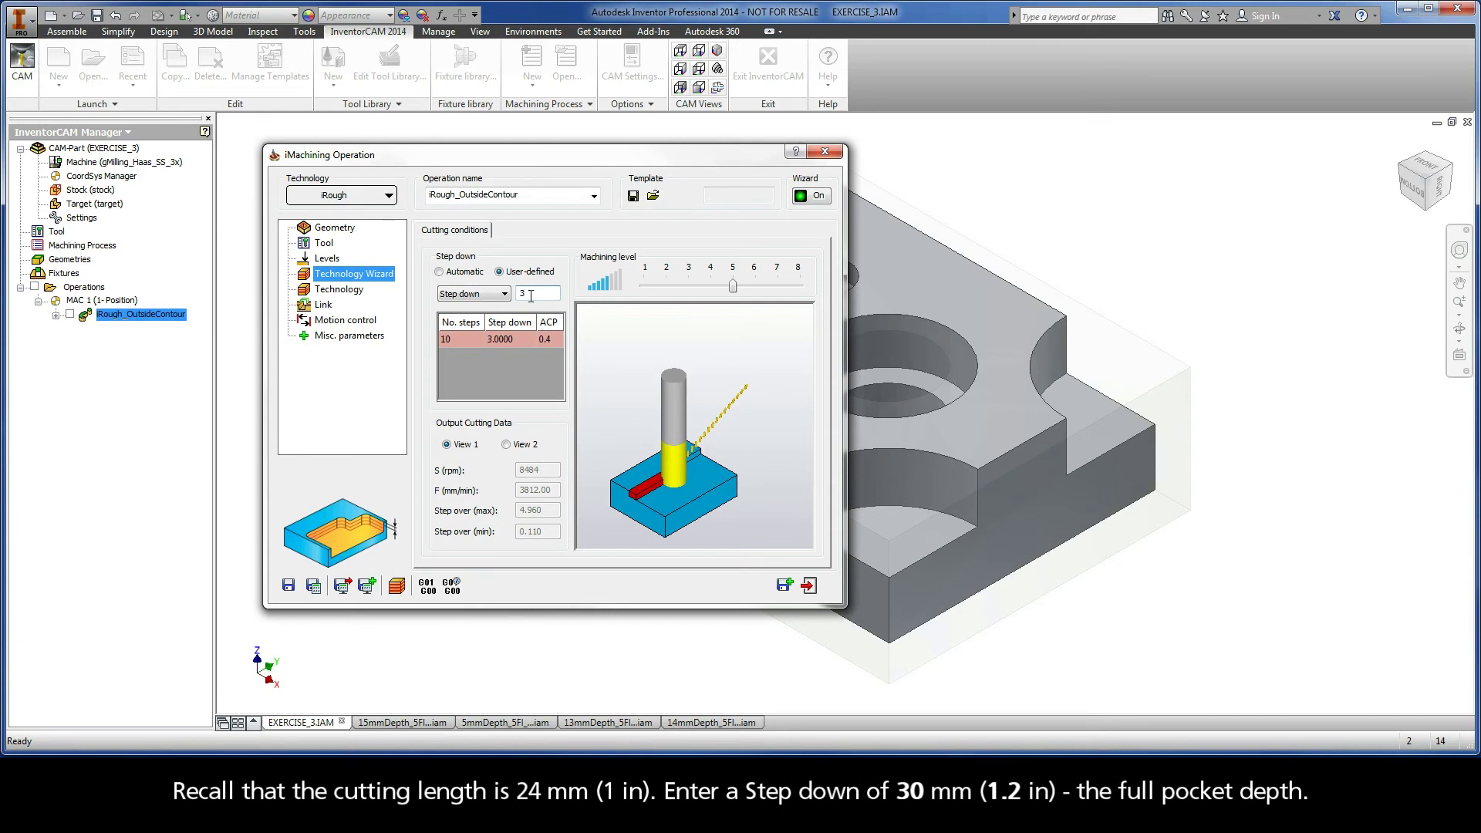
{"action": "double_click", "coordinate": [531, 295]}
{"action": "type", "text": "30"}
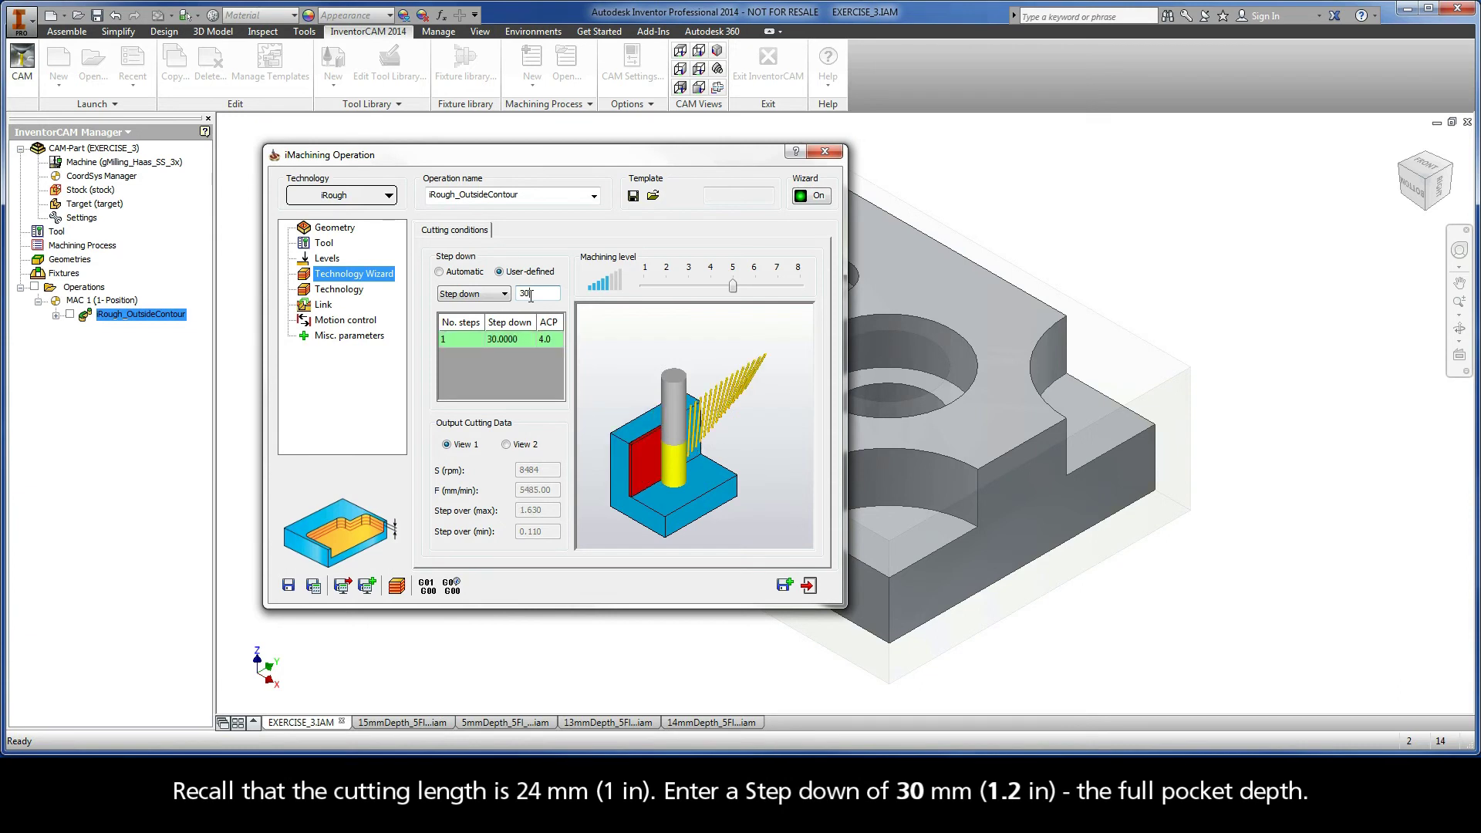
{"action": "left_click", "coordinate": [314, 588]}
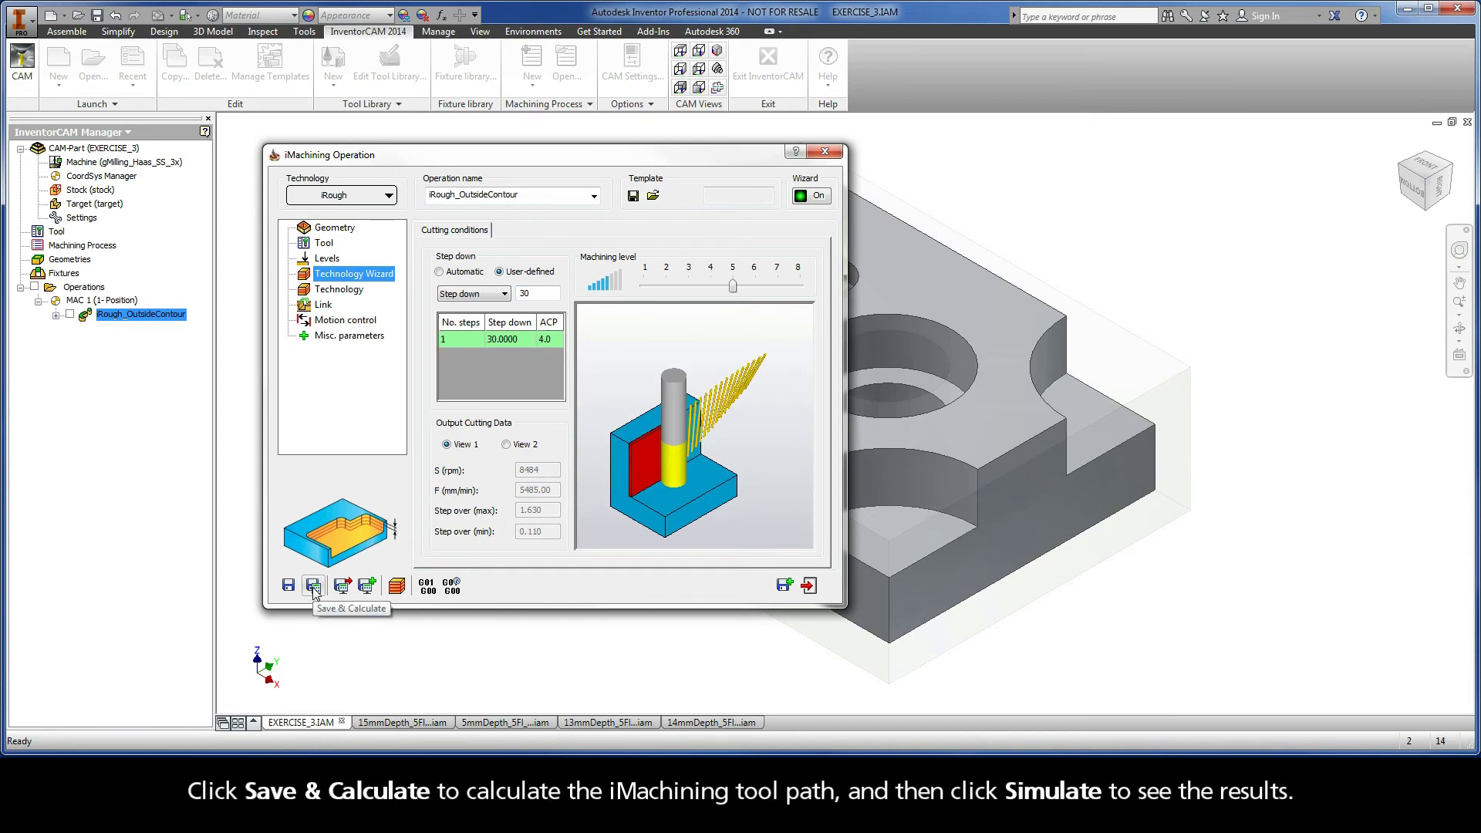
{"action": "left_click", "coordinate": [398, 588]}
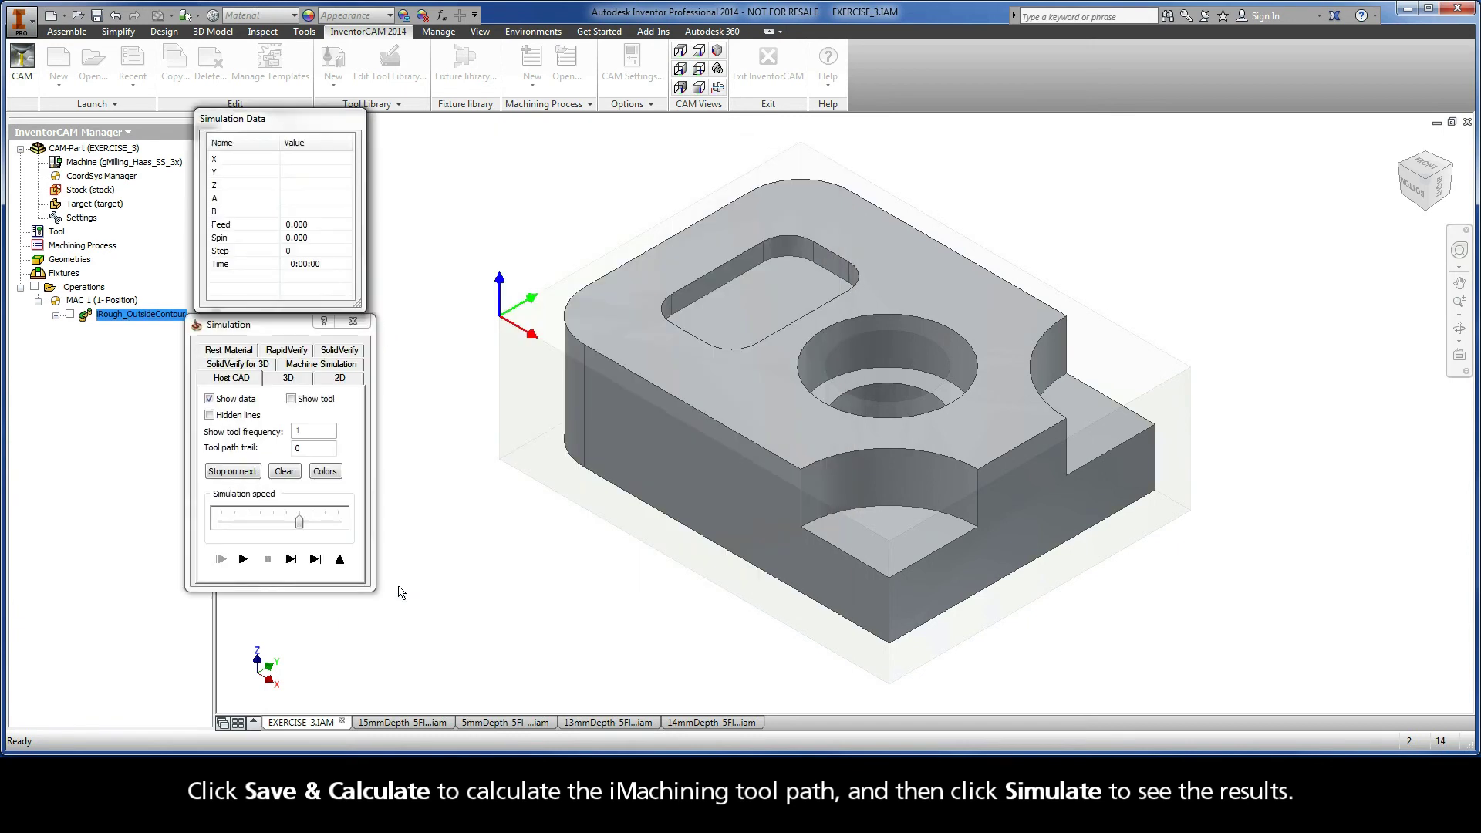
Play the single-step simulation, exit, and switch to No. steps, giving 30 steps of 1 mm.
{"action": "left_click", "coordinate": [243, 559]}
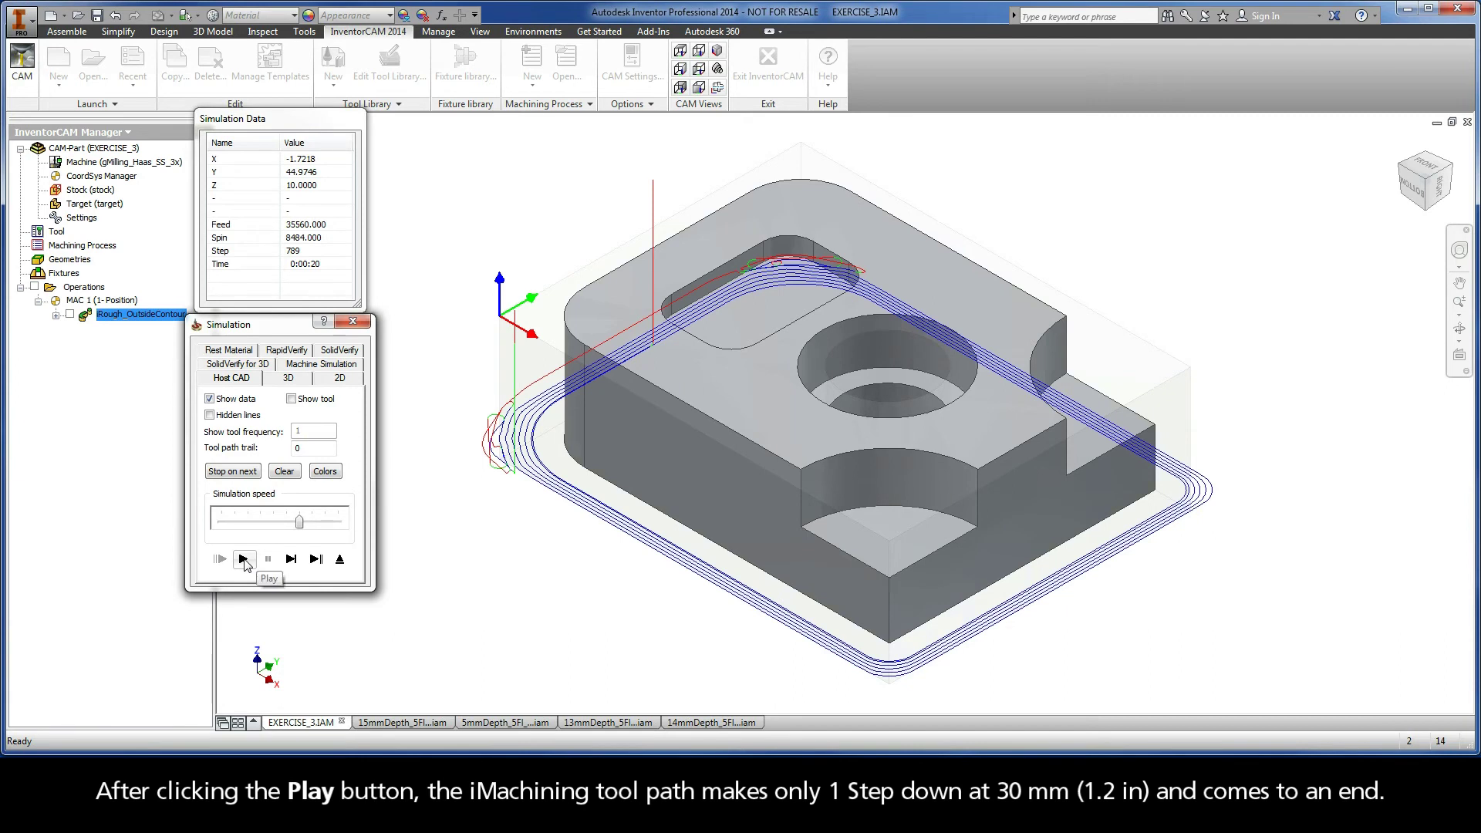
{"action": "left_click", "coordinate": [339, 558]}
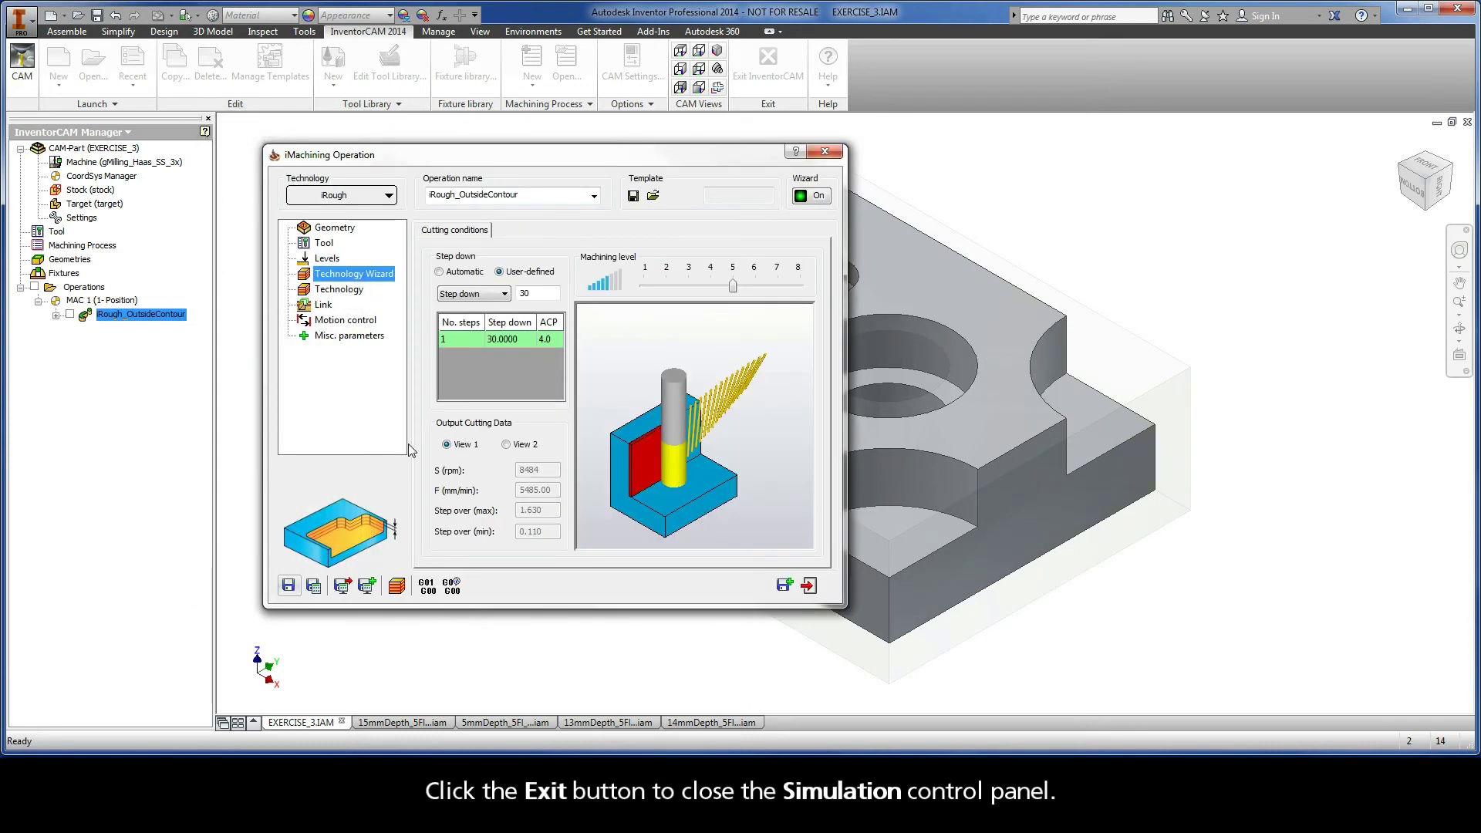
{"action": "left_click", "coordinate": [482, 294]}
{"action": "left_click", "coordinate": [479, 311]}
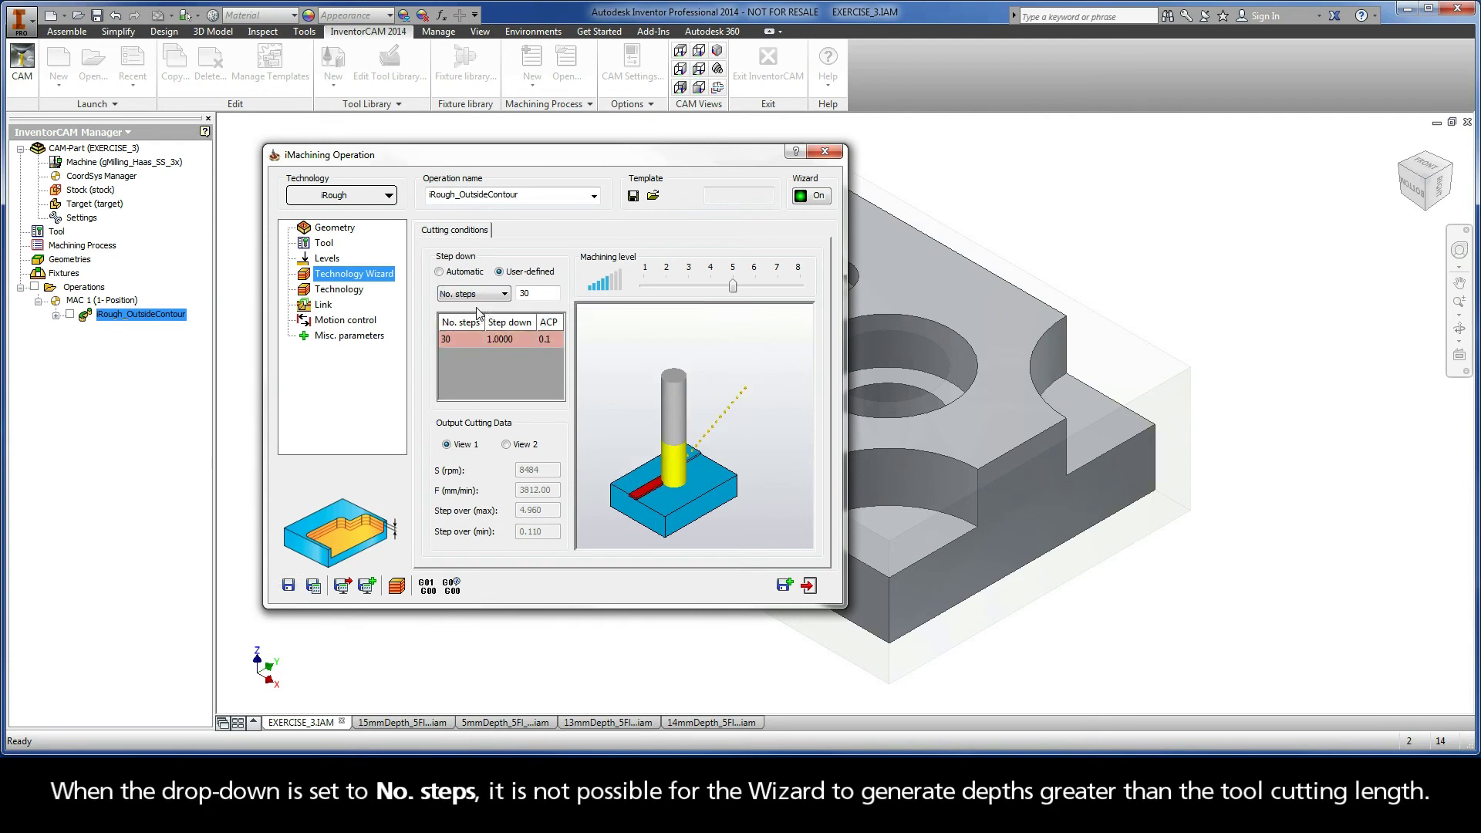
Set No. steps to 1 for 24 mm and 6 mm passes, recalculate and open Simulation.
{"action": "double_click", "coordinate": [538, 294]}
{"action": "type", "text": "1"}
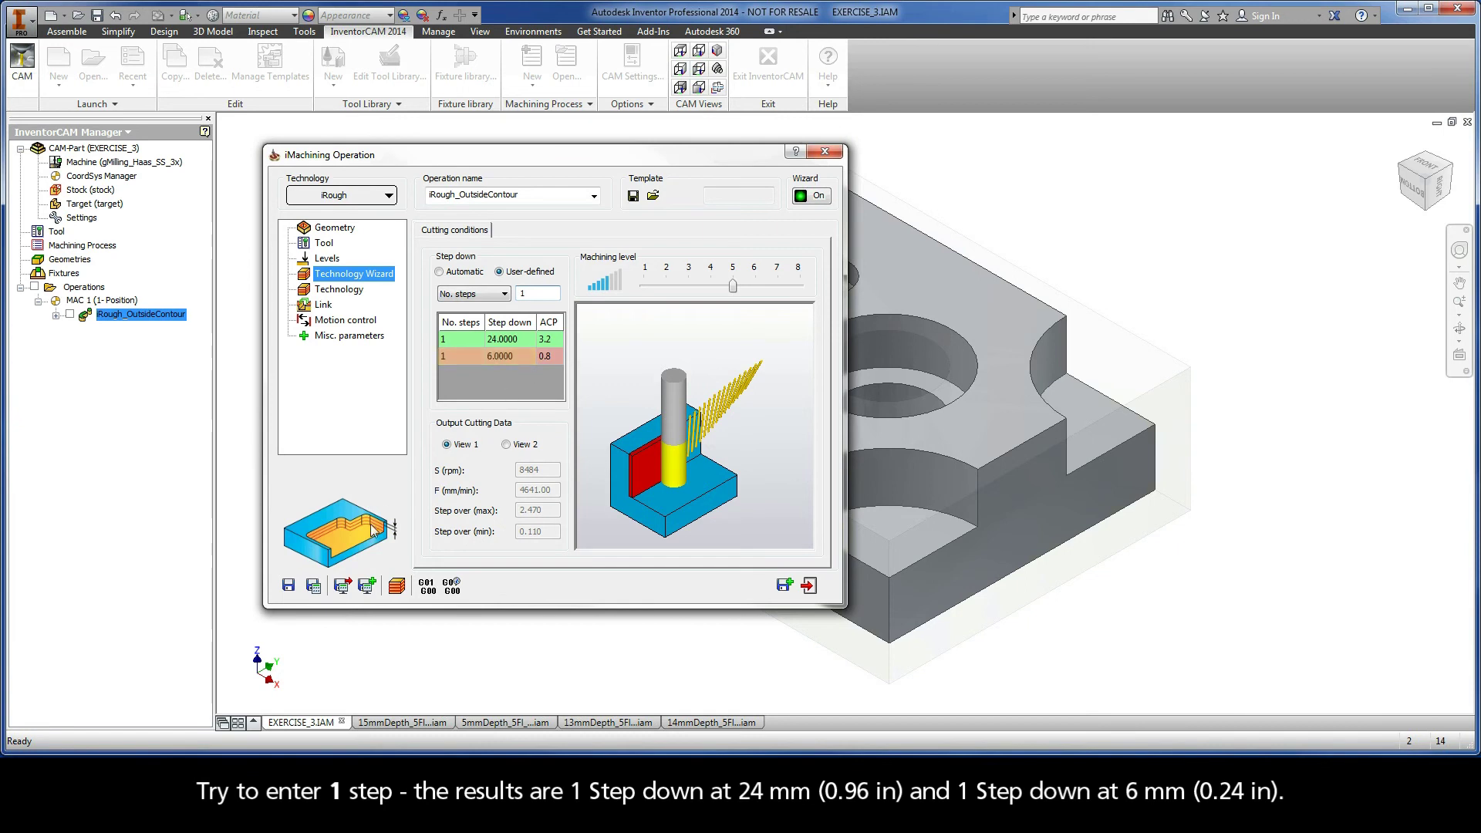
{"action": "left_click", "coordinate": [314, 588]}
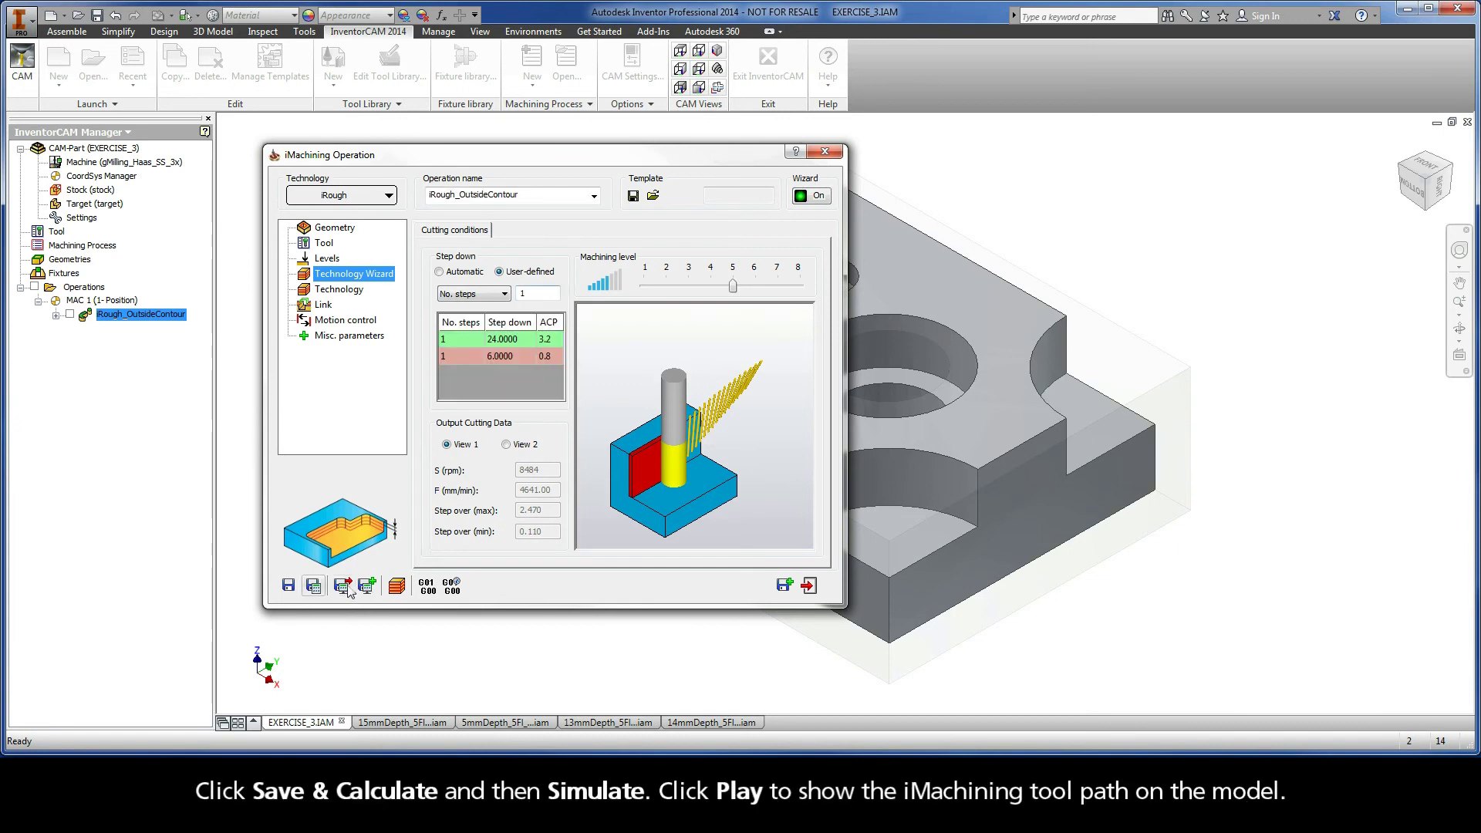
{"action": "left_click", "coordinate": [396, 586]}
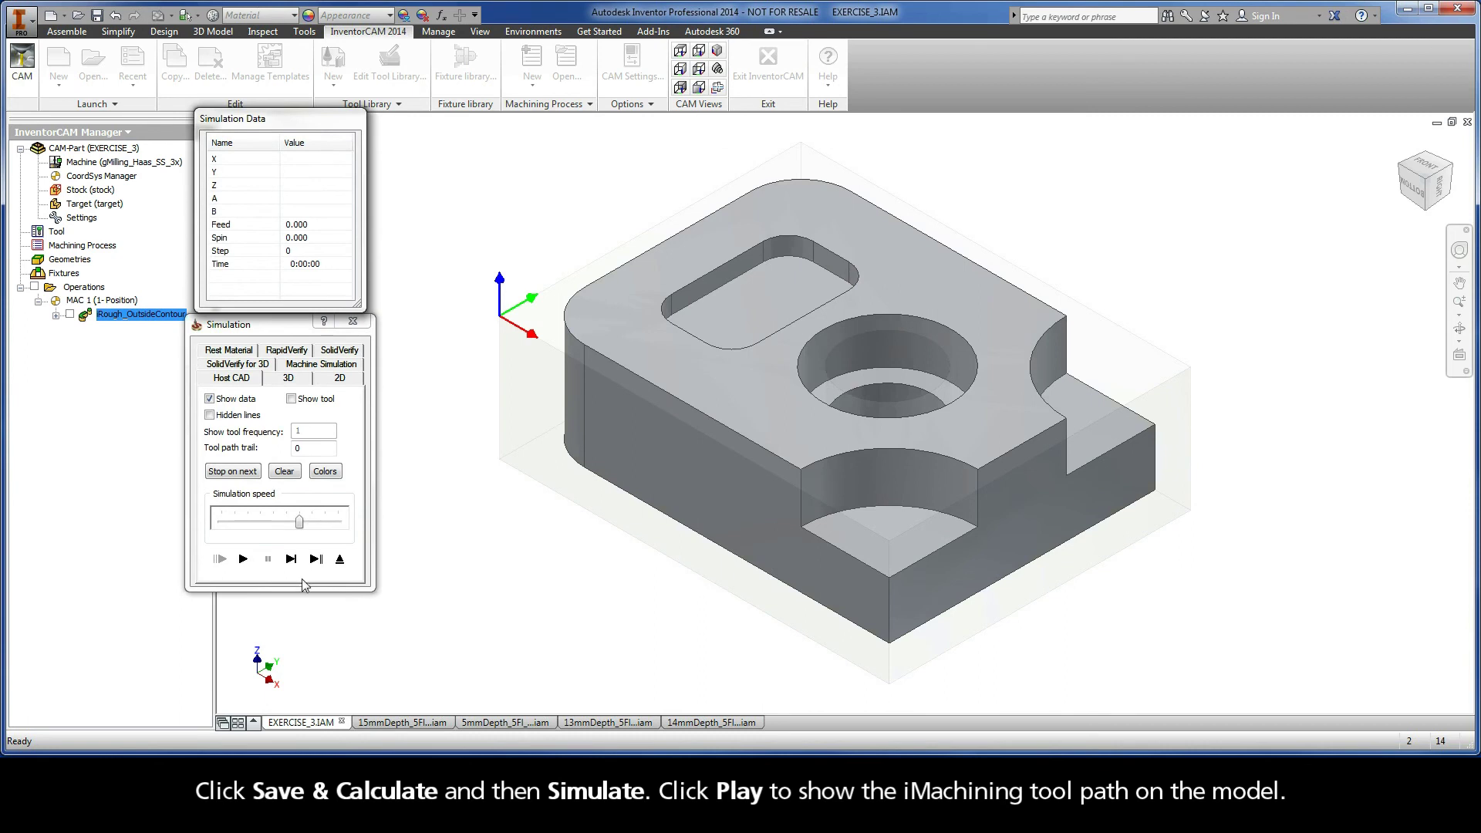
Play the two-pass 24 mm and 6 mm simulation, then exit to the iMachining Operation dialog.
{"action": "left_click", "coordinate": [243, 559]}
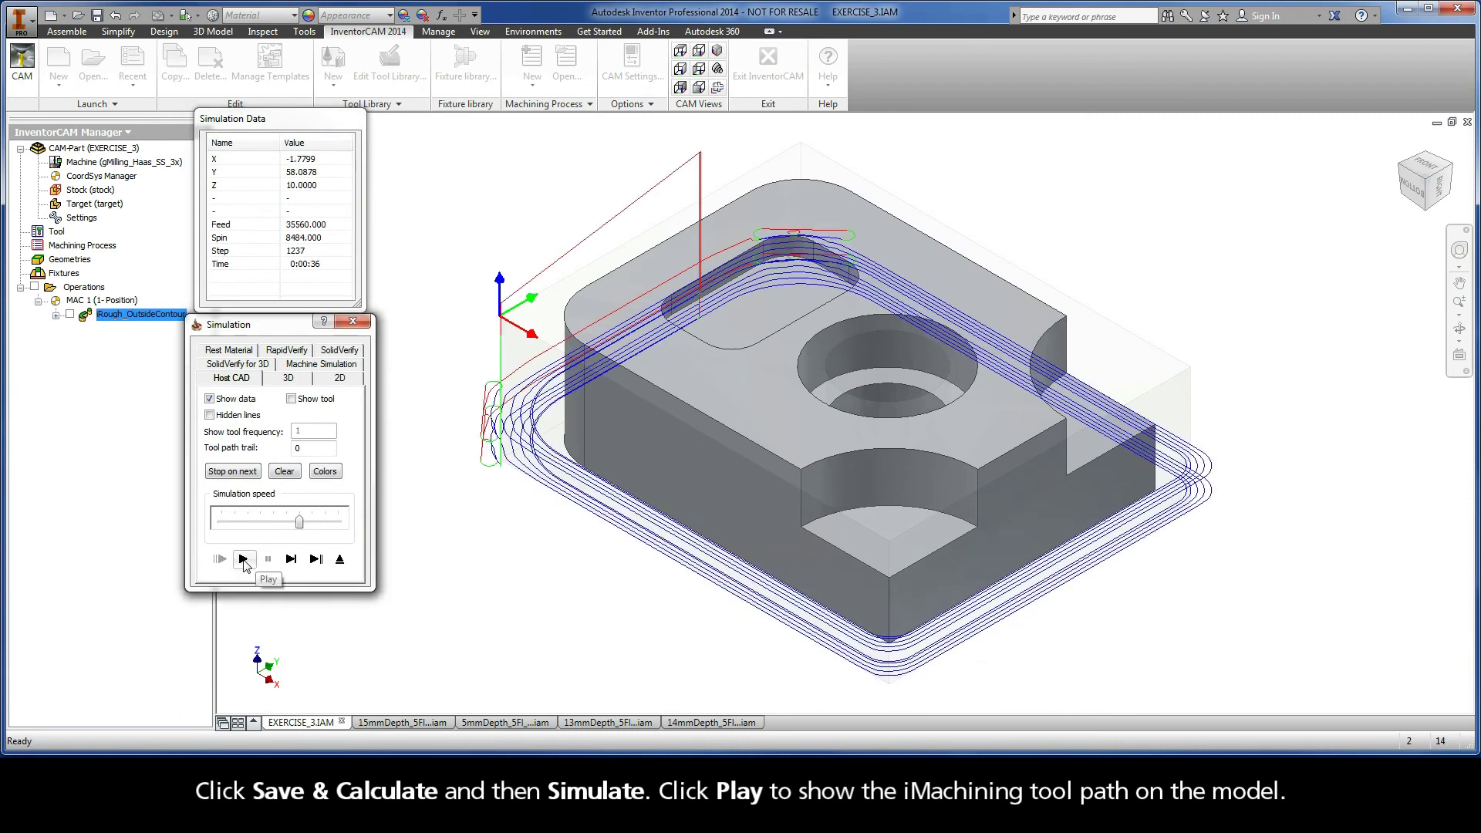
{"action": "left_click", "coordinate": [339, 559]}
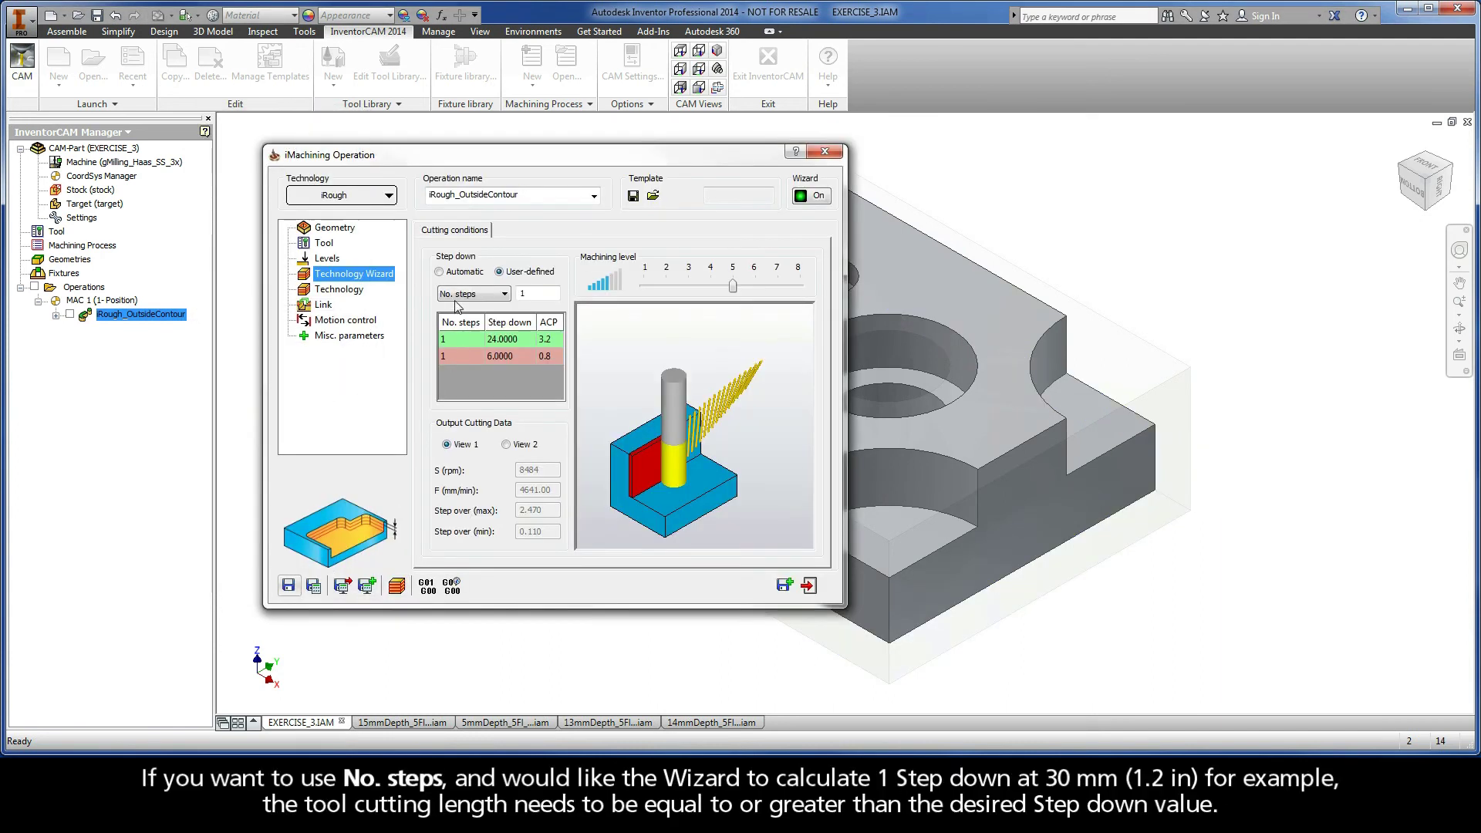
Check the tool's 24 mm cutting length, then set step down to Automatic for two 15 mm steps.
{"action": "double_click", "coordinate": [517, 294]}
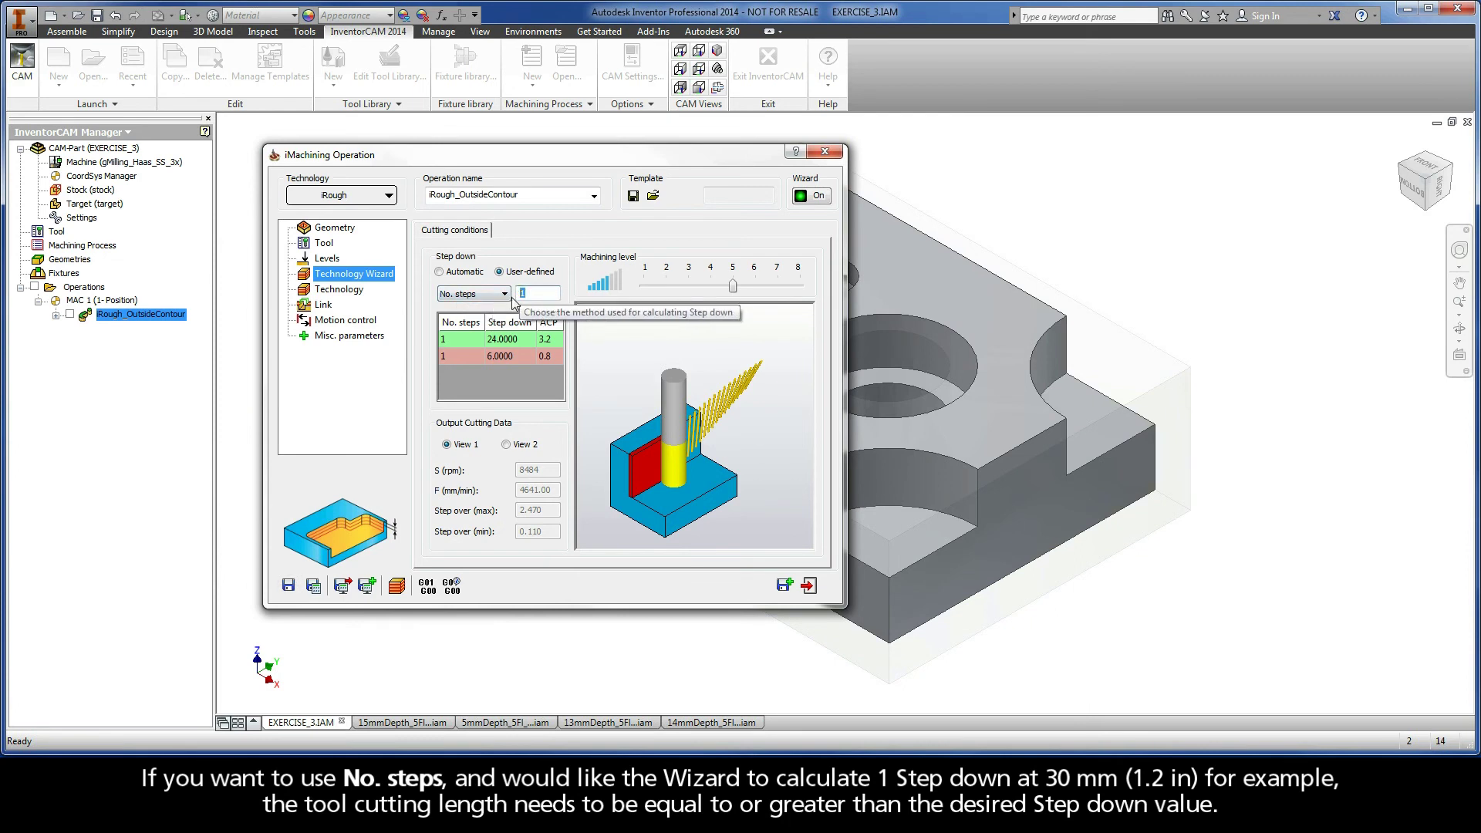
{"action": "left_click", "coordinate": [324, 245]}
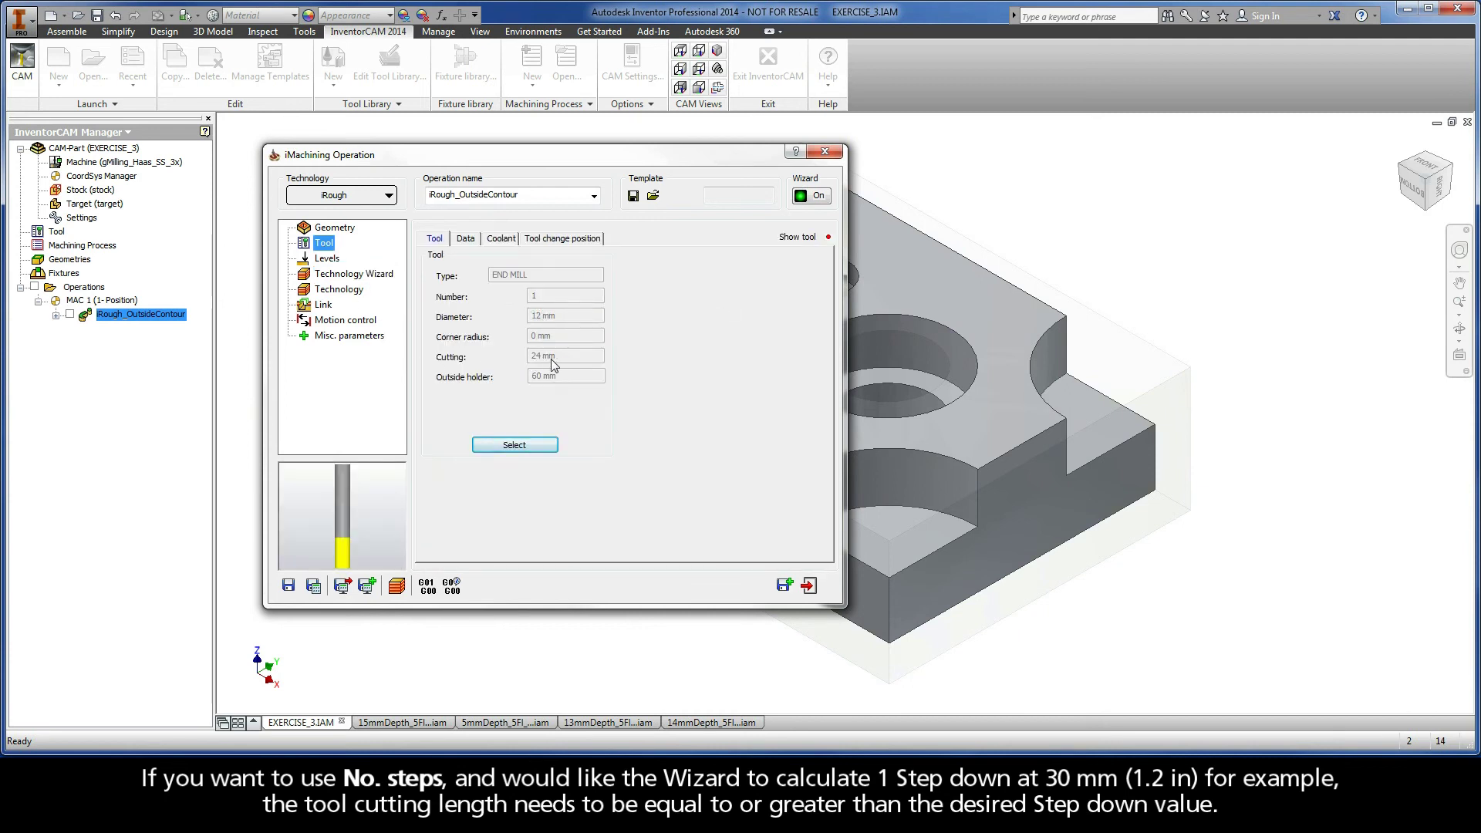
{"action": "left_click", "coordinate": [362, 276]}
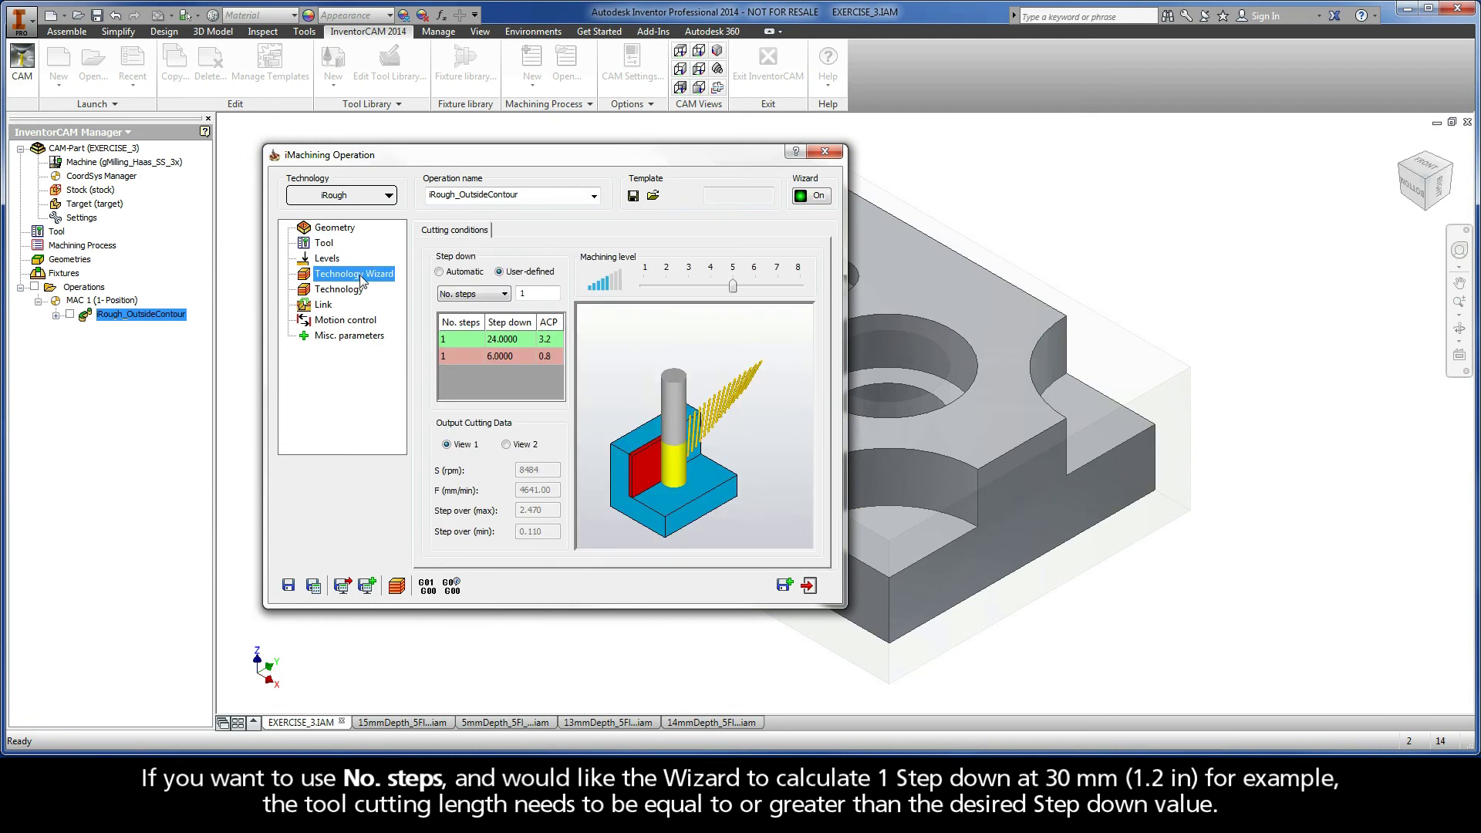
{"action": "left_click", "coordinate": [439, 272]}
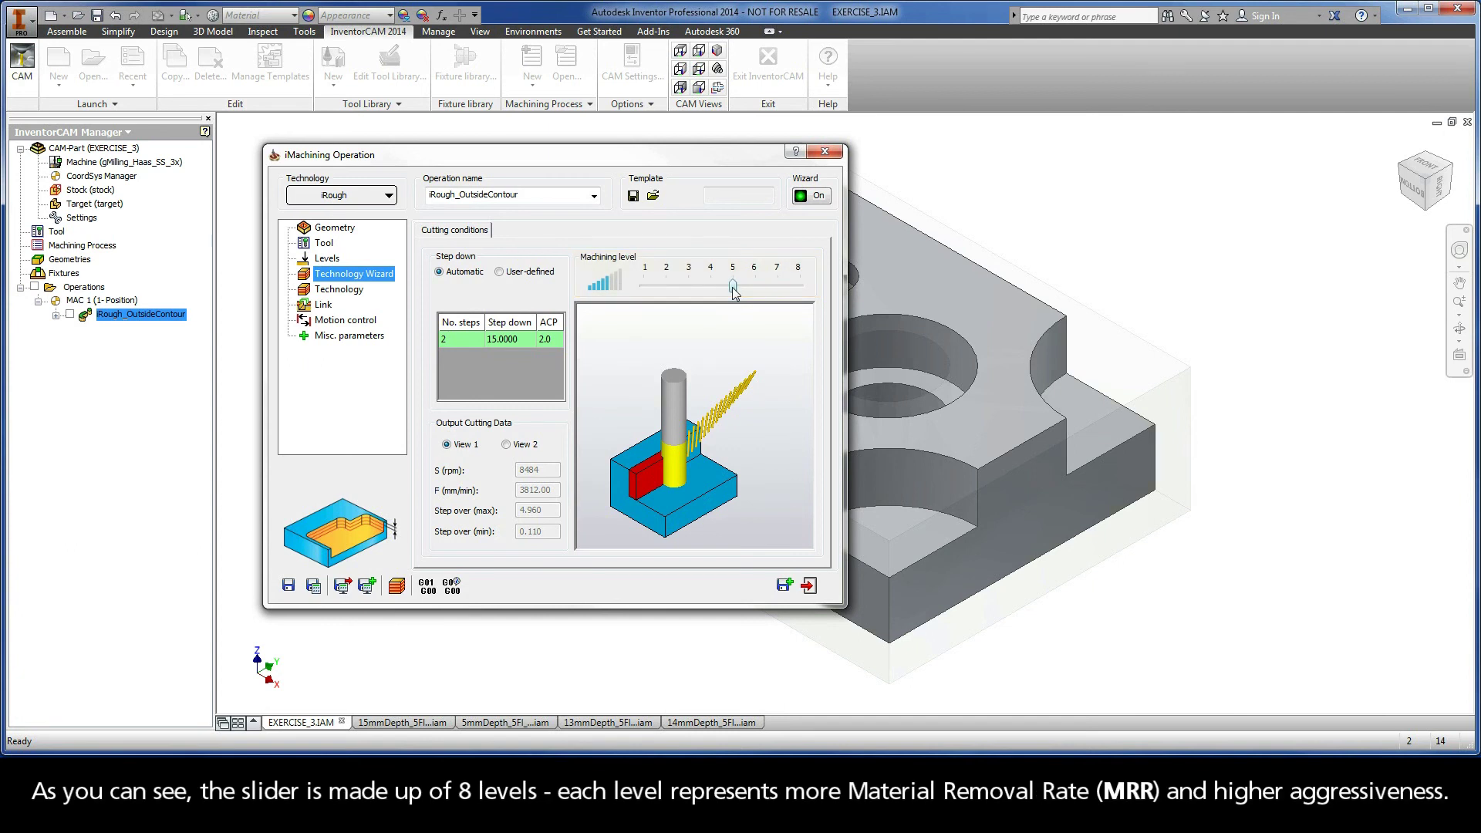
{"action": "mouse_move", "coordinate": [732, 286]}
{"action": "left_mouse_down"}
{"action": "mouse_move", "coordinate": [643, 287]}
{"action": "mouse_move", "coordinate": [800, 288]}
{"action": "mouse_move", "coordinate": [734, 286]}
{"action": "left_mouse_up"}
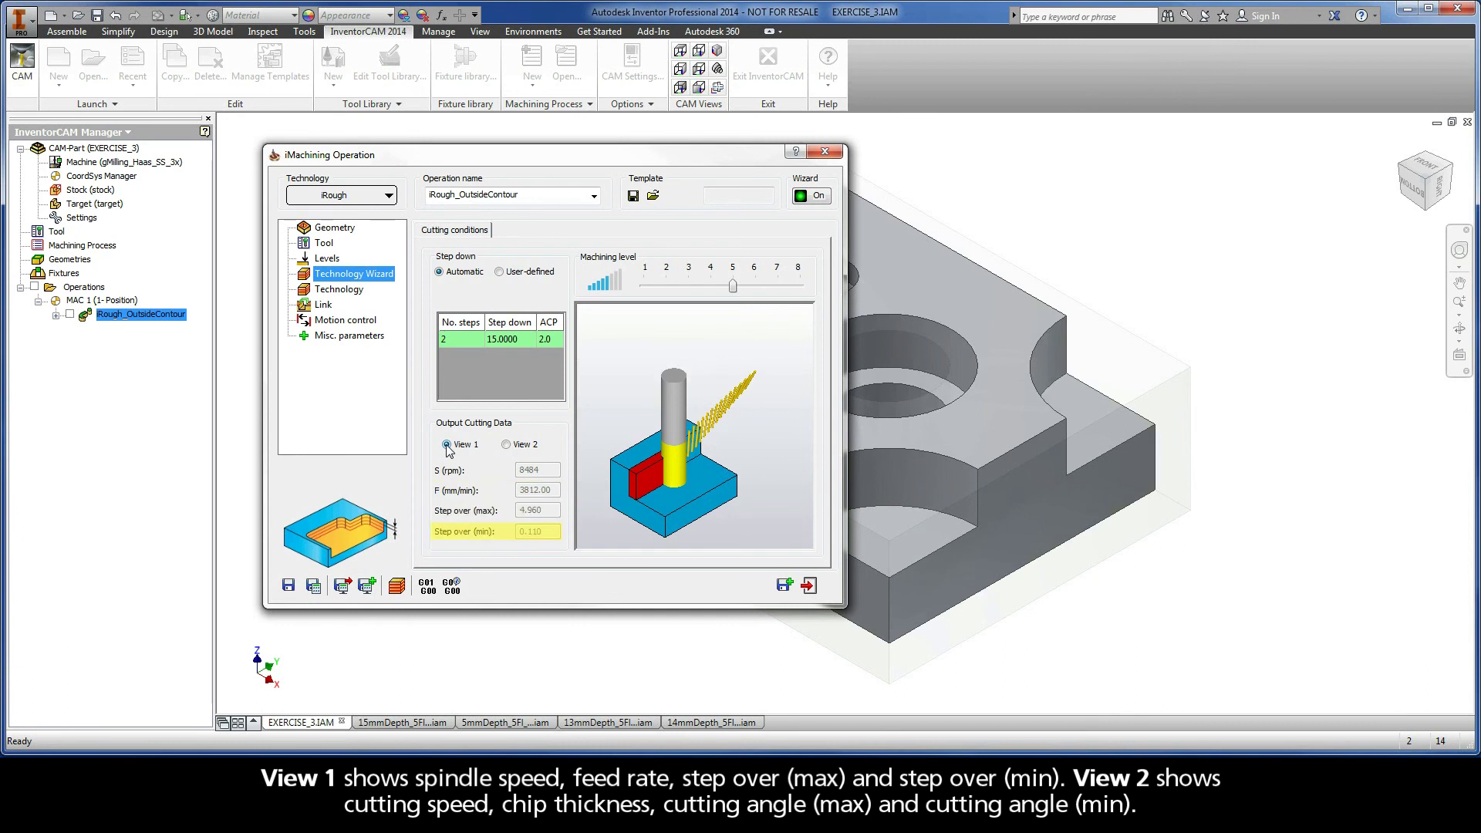
Show View 2 cutting data (speed, chip thickness, angles) and switch step down to User-defined.
{"action": "left_click", "coordinate": [507, 445]}
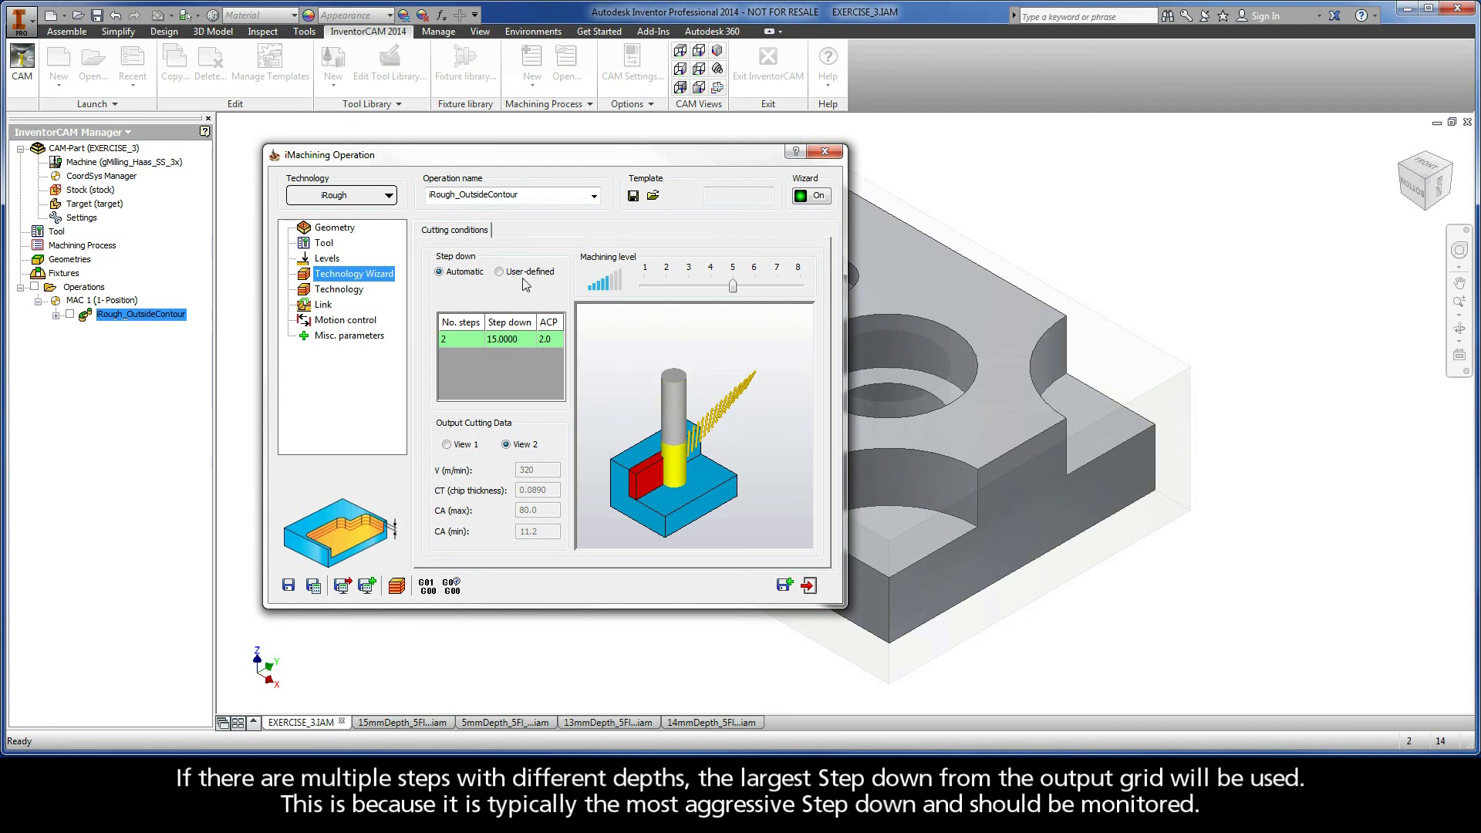
{"action": "left_click", "coordinate": [499, 271]}
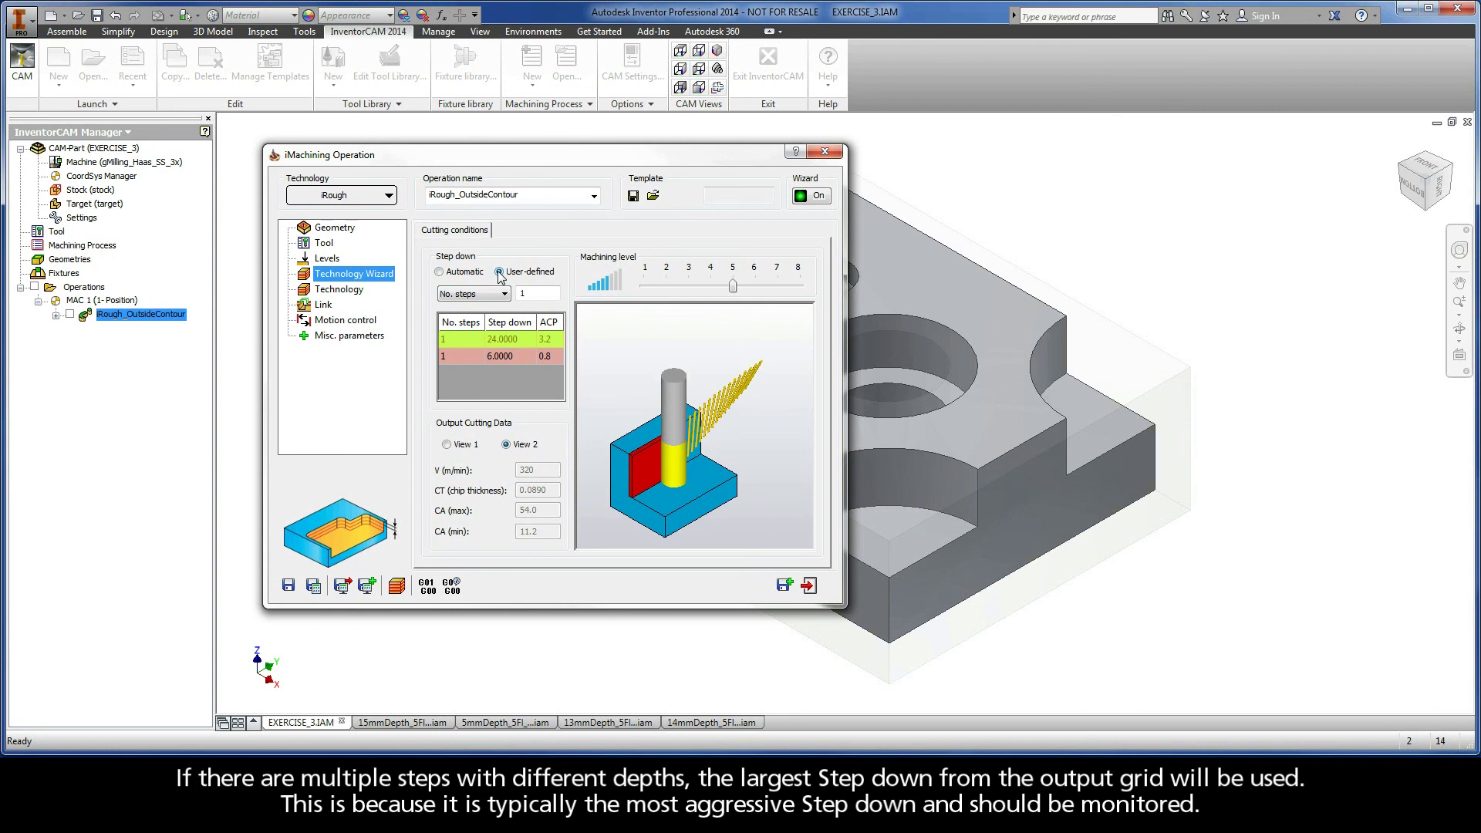
Restore Automatic step down of 2 × 15 mm and drop the machining level to 1.
{"action": "left_click", "coordinate": [439, 272]}
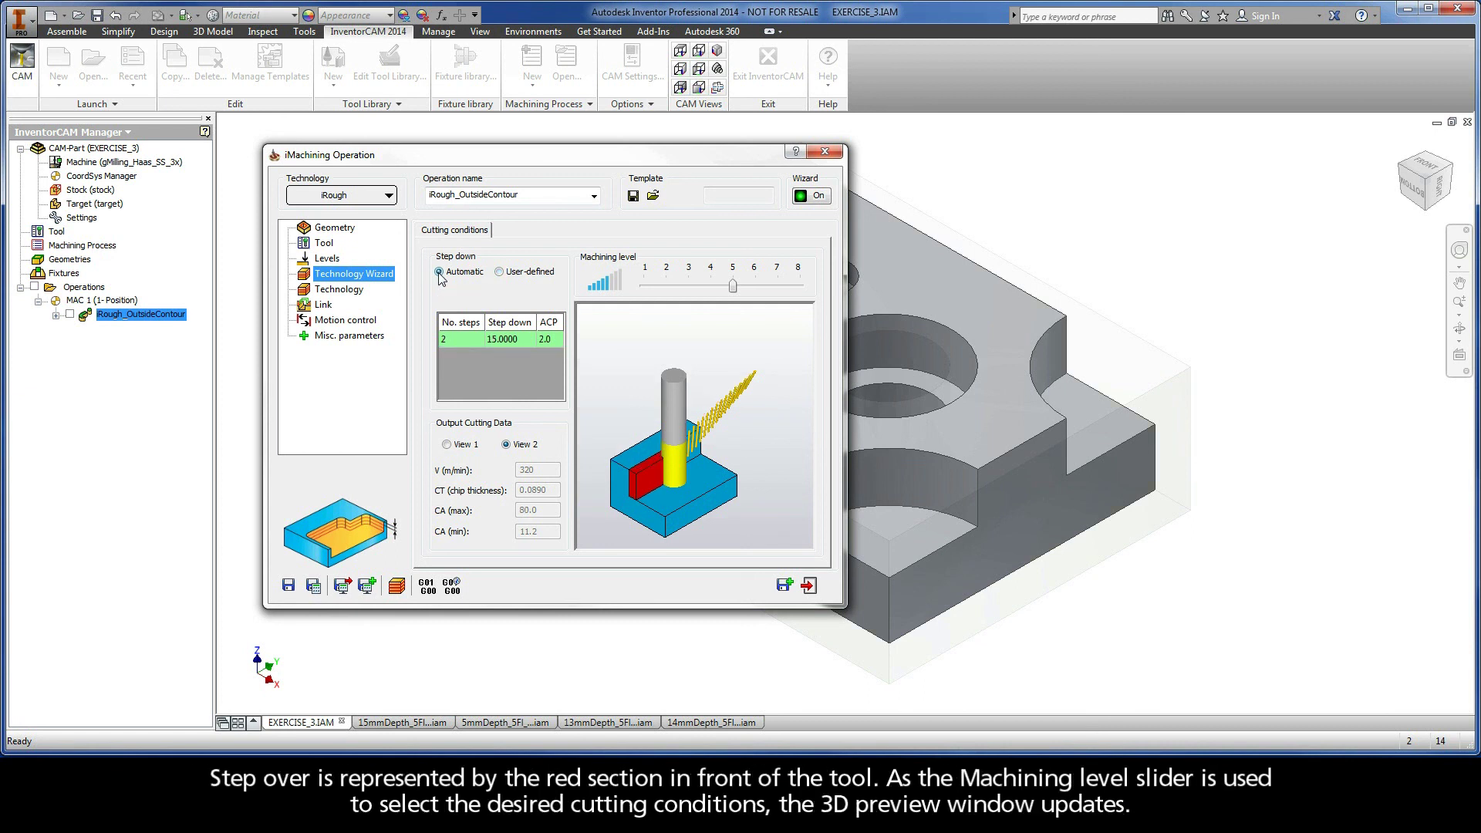
{"action": "left_click_drag", "start_coordinate": [625, 449], "coordinate": [667, 410]}
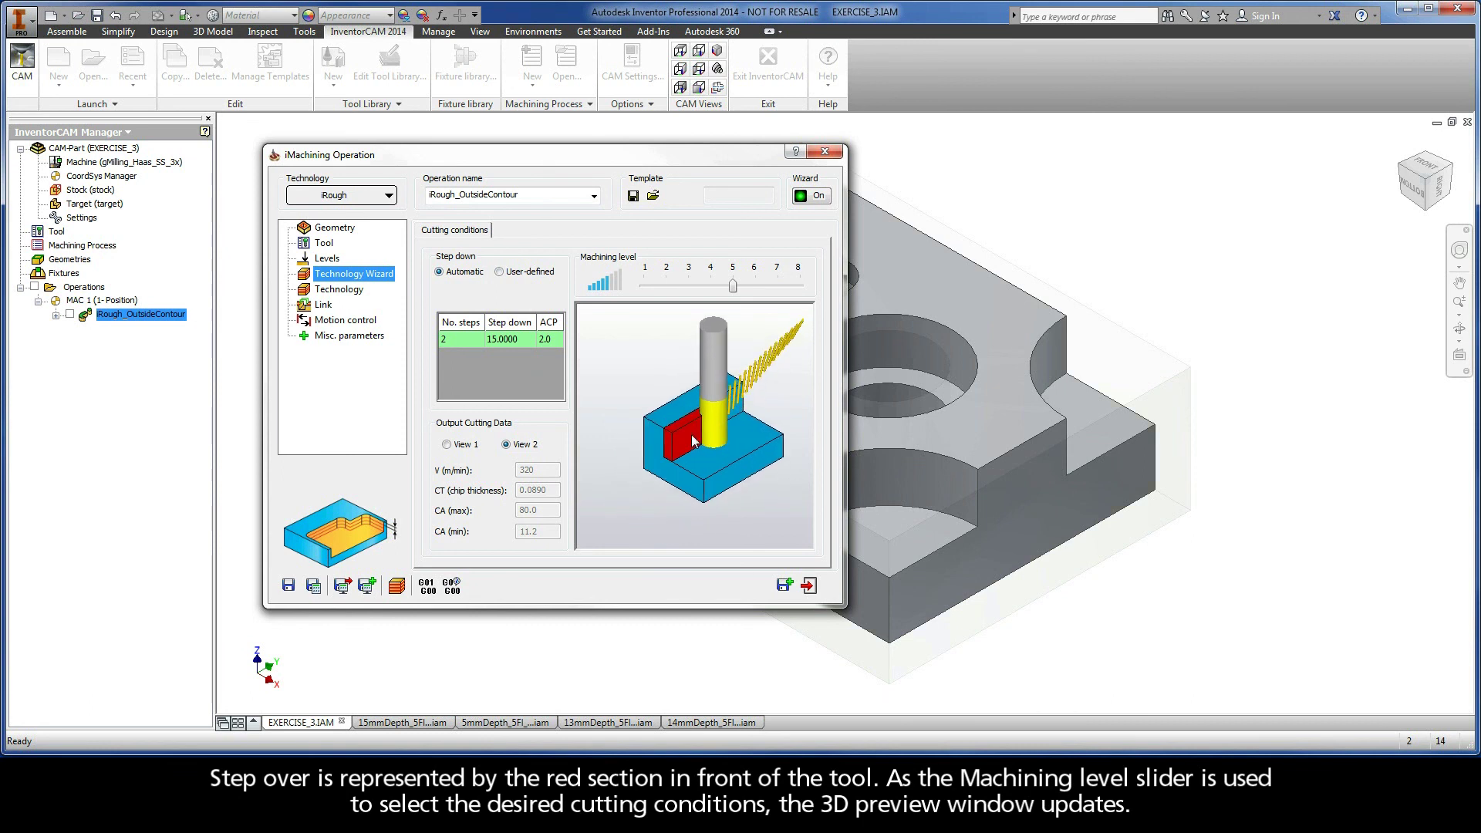
{"action": "scroll", "coordinate": [693, 438], "scroll_direction": "up", "scroll_amount": 1}
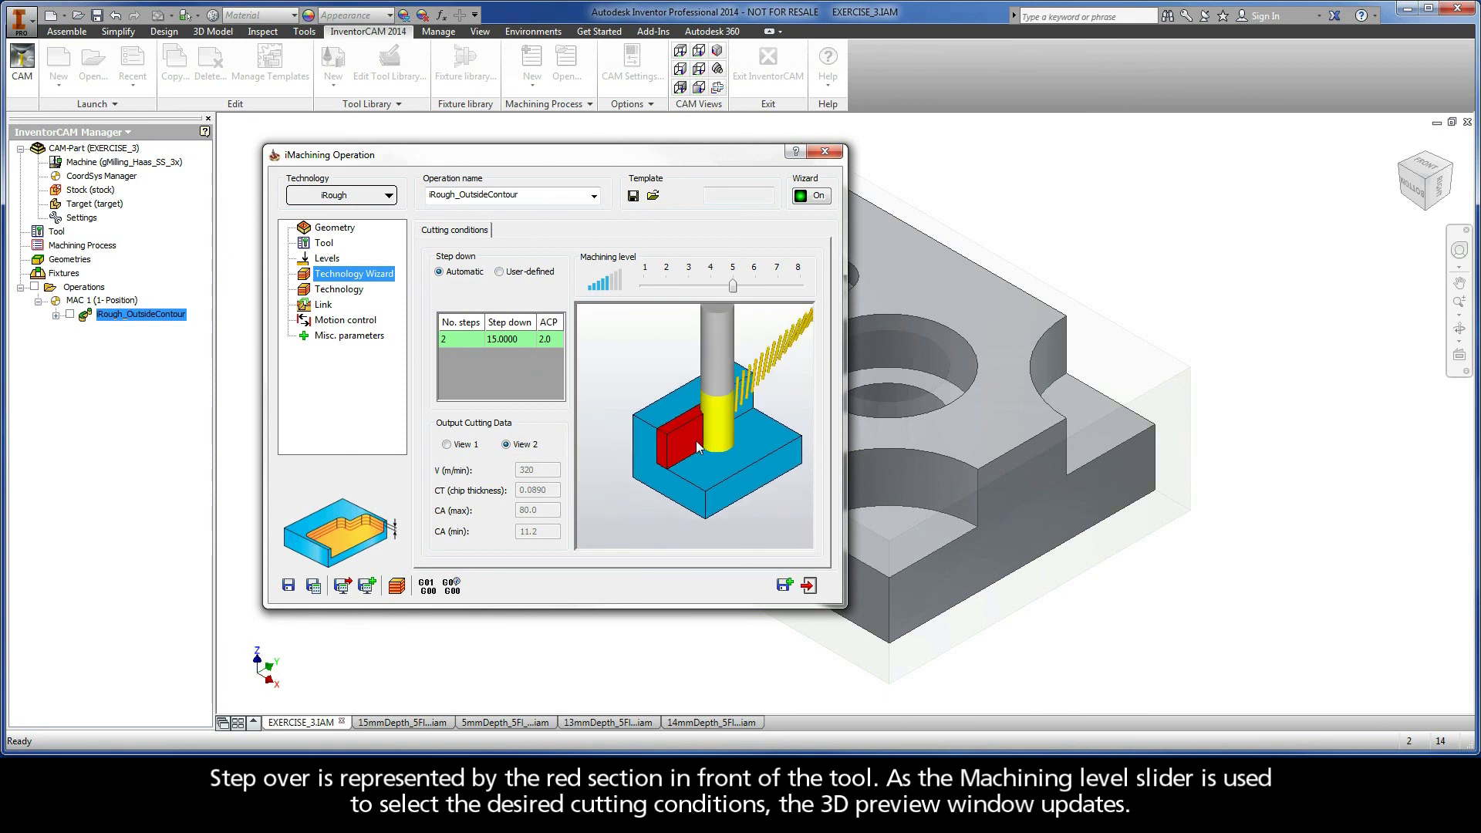
{"action": "scroll", "coordinate": [696, 443], "scroll_direction": "up", "scroll_amount": 1}
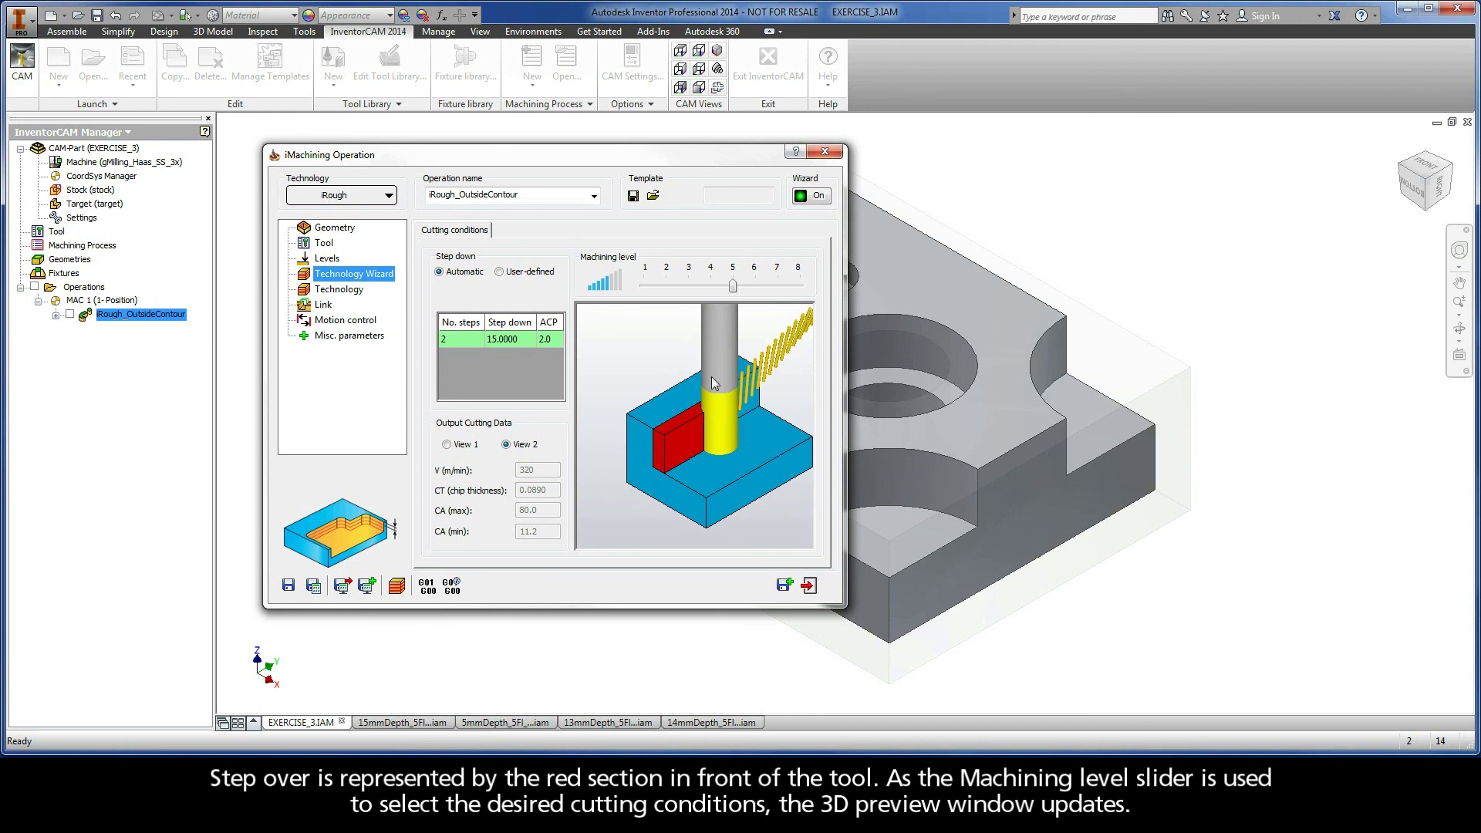
{"action": "left_click_drag", "start_coordinate": [733, 286], "coordinate": [646, 288]}
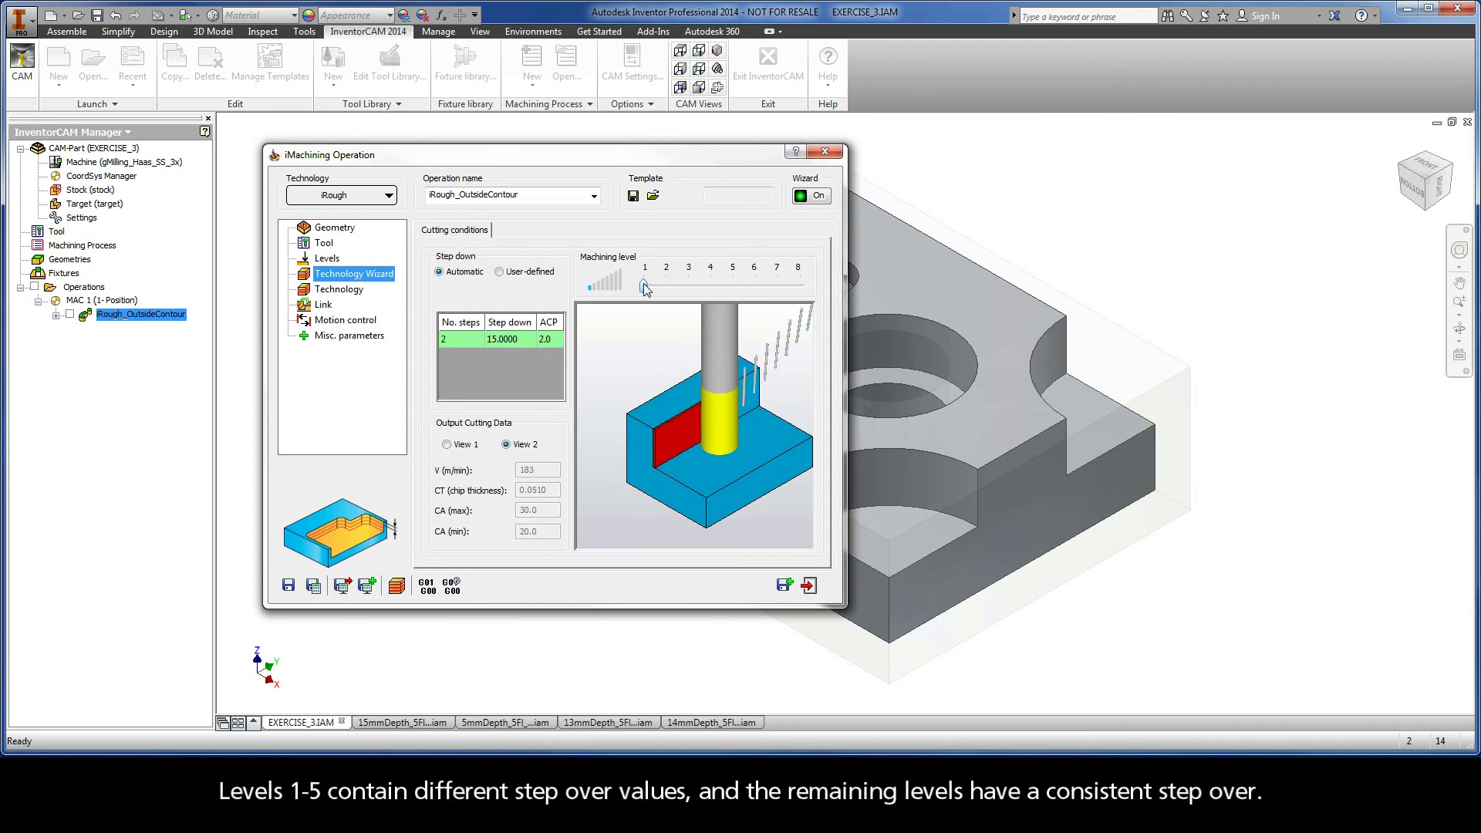
Compare machining levels 1 through 8 in the cutting preview, ending at level 5.
{"action": "left_click_drag", "start_coordinate": [666, 287], "coordinate": [802, 289]}
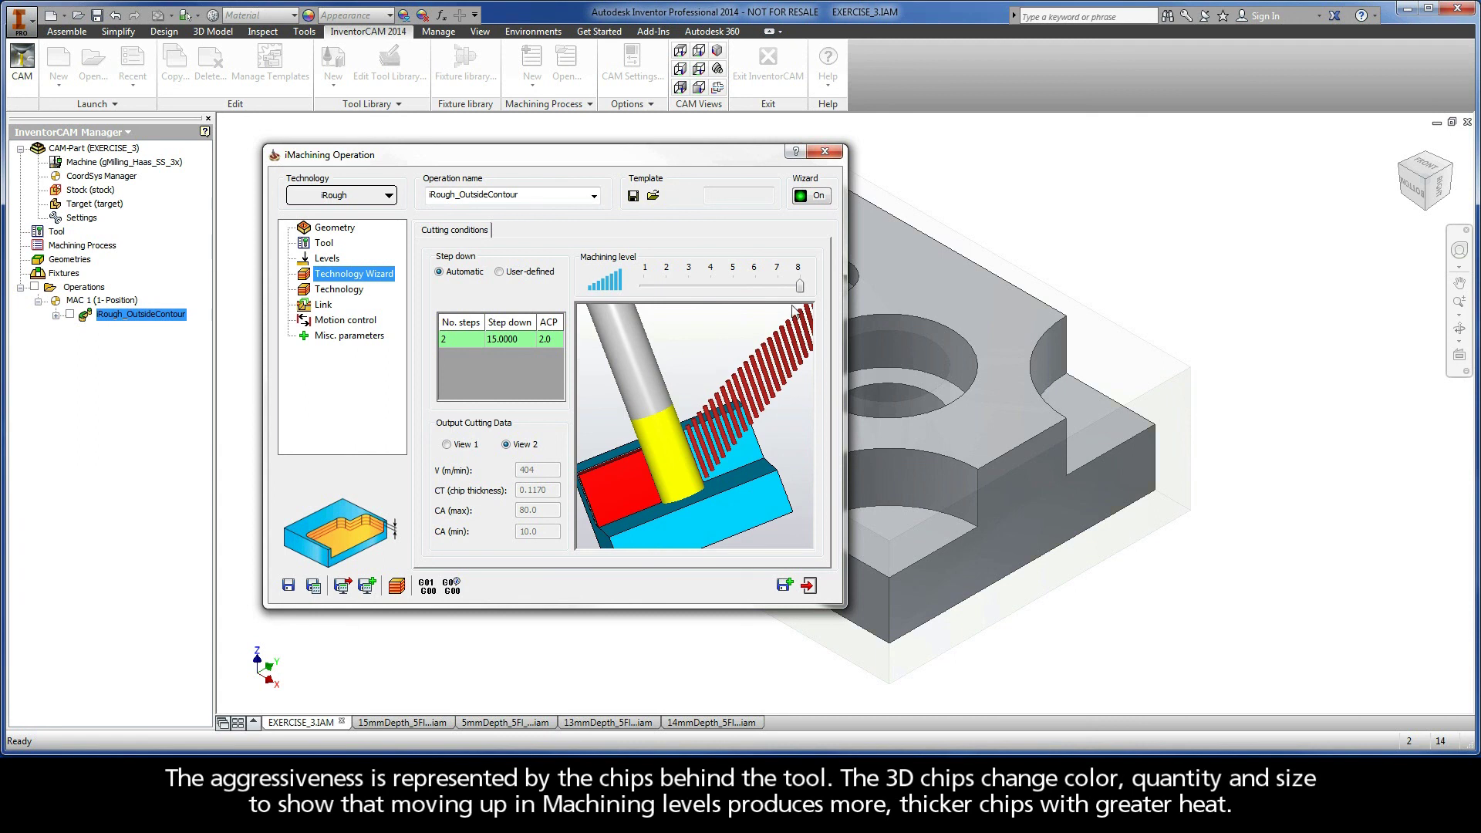
{"action": "mouse_move", "coordinate": [802, 290]}
{"action": "left_mouse_down"}
{"action": "mouse_move", "coordinate": [652, 289]}
{"action": "mouse_move", "coordinate": [795, 286]}
{"action": "left_mouse_up"}
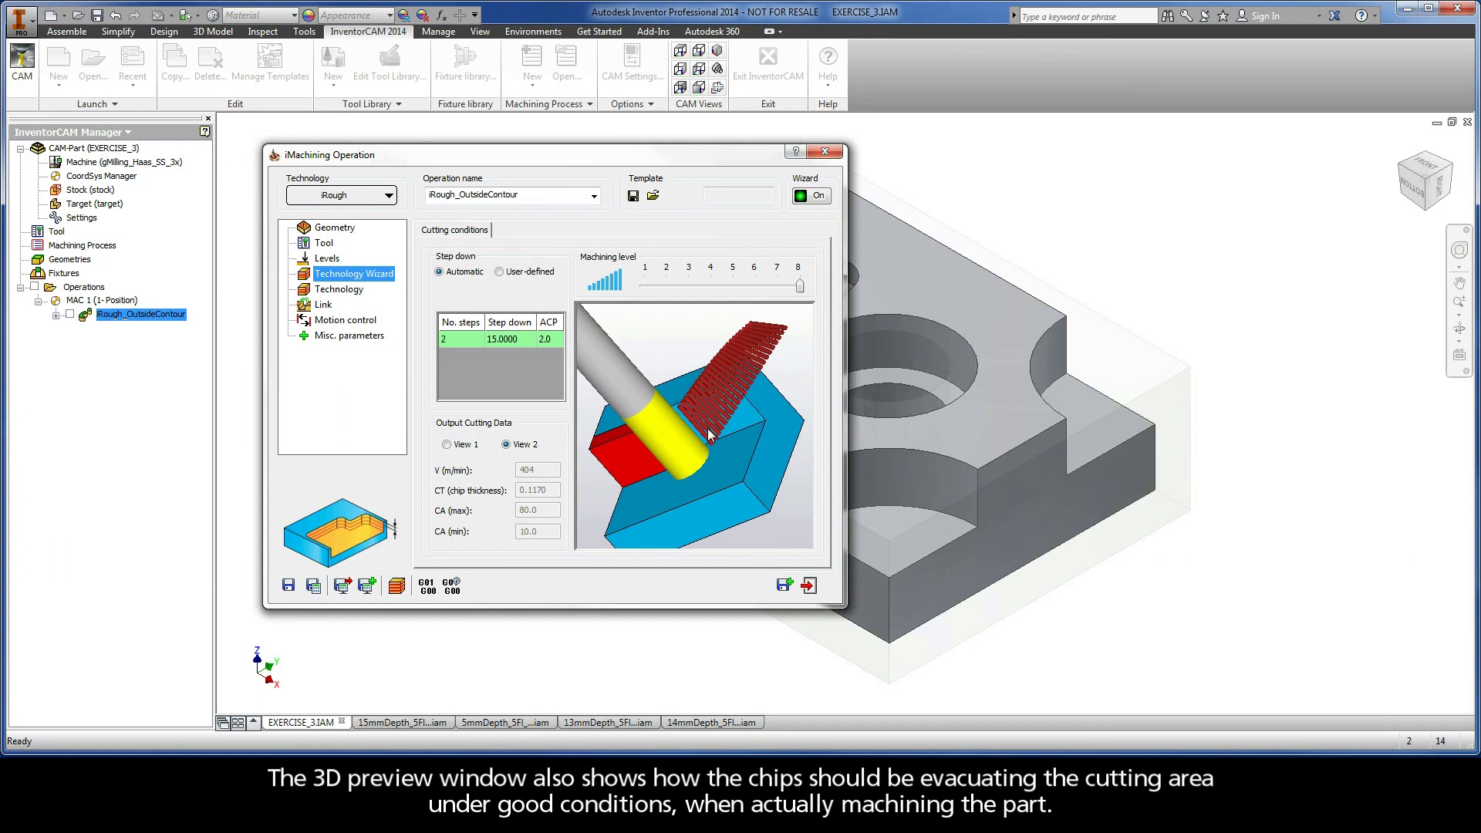
{"action": "left_click_drag", "start_coordinate": [801, 287], "coordinate": [733, 287]}
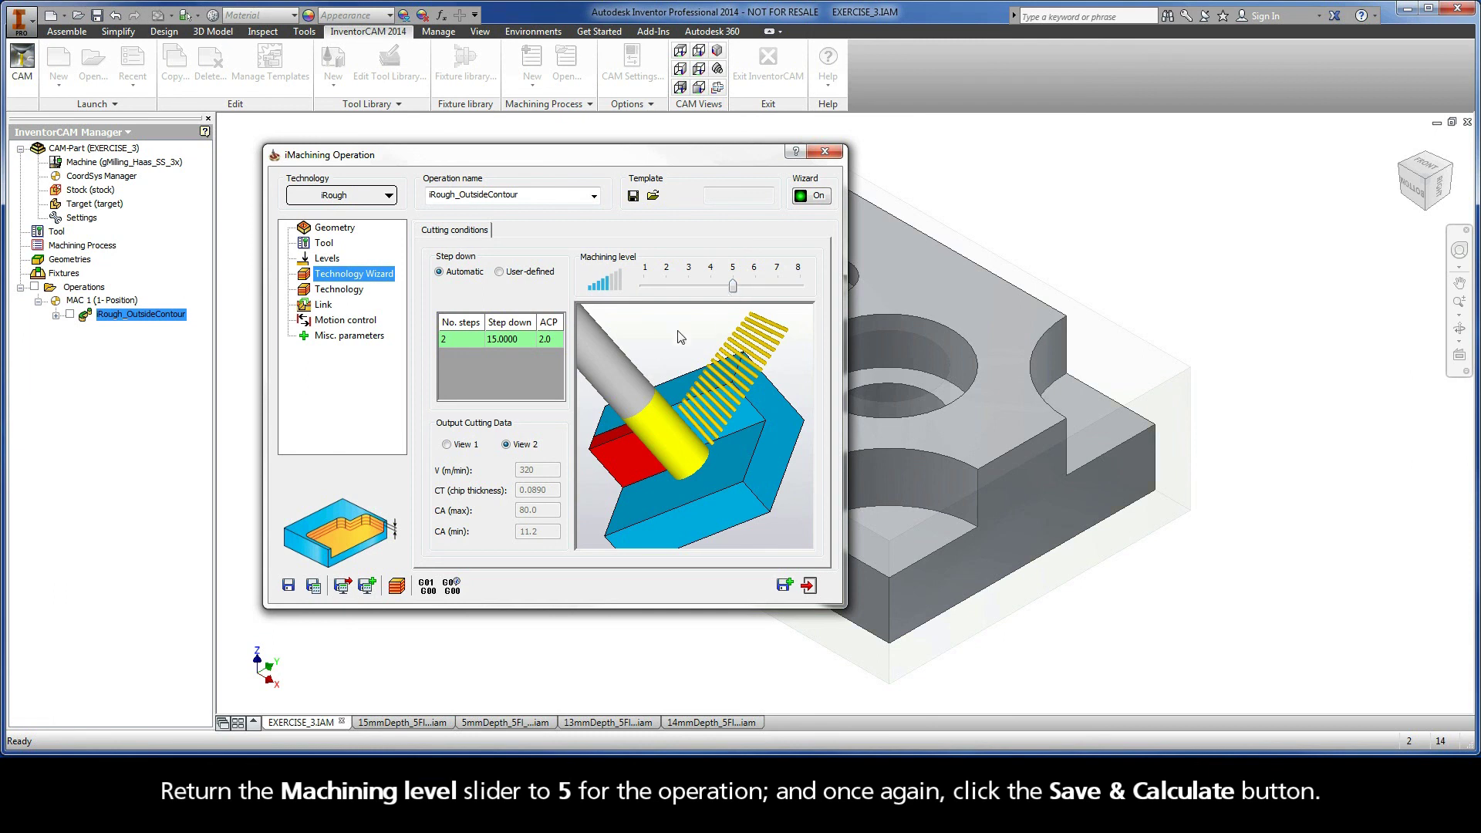
Save and calculate iRough_OutsideContour with Automatic 2 × 15 mm steps at level 5.
{"action": "left_click", "coordinate": [314, 588]}
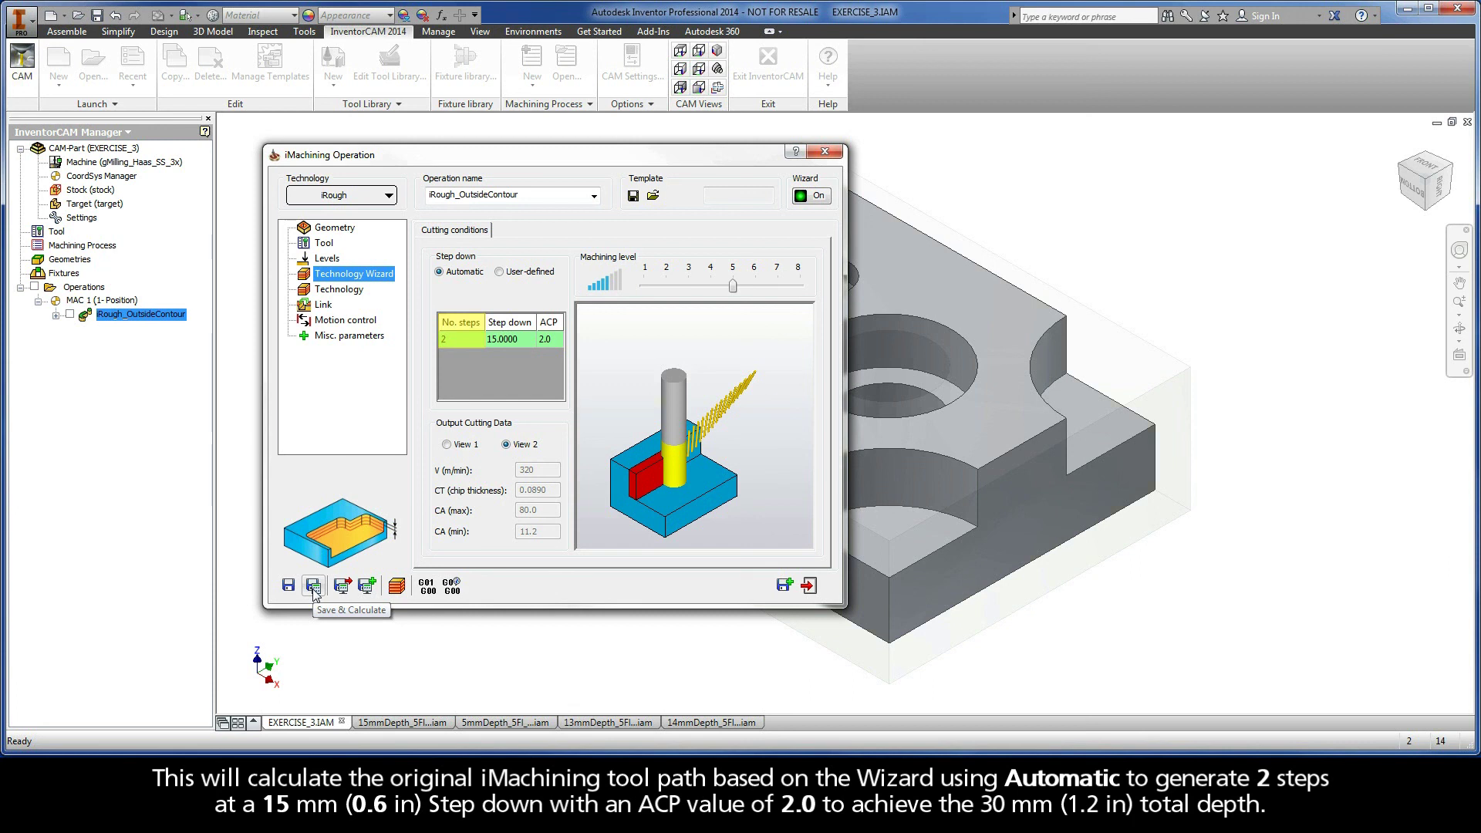
{"action": "left_click", "coordinate": [313, 588]}
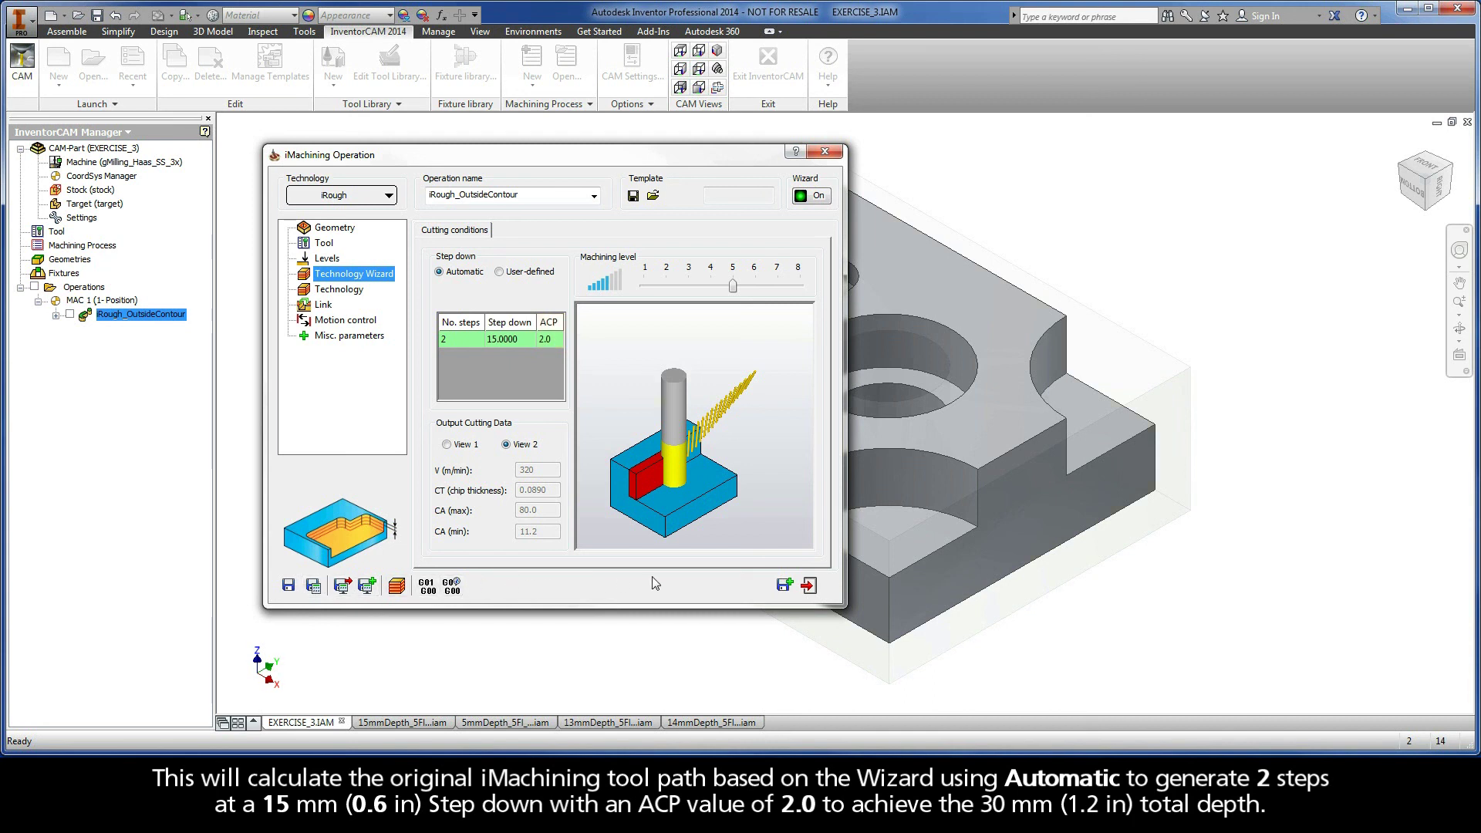
Exit the iMachining Operation dialog to return to the part model.
{"action": "left_click", "coordinate": [809, 586]}
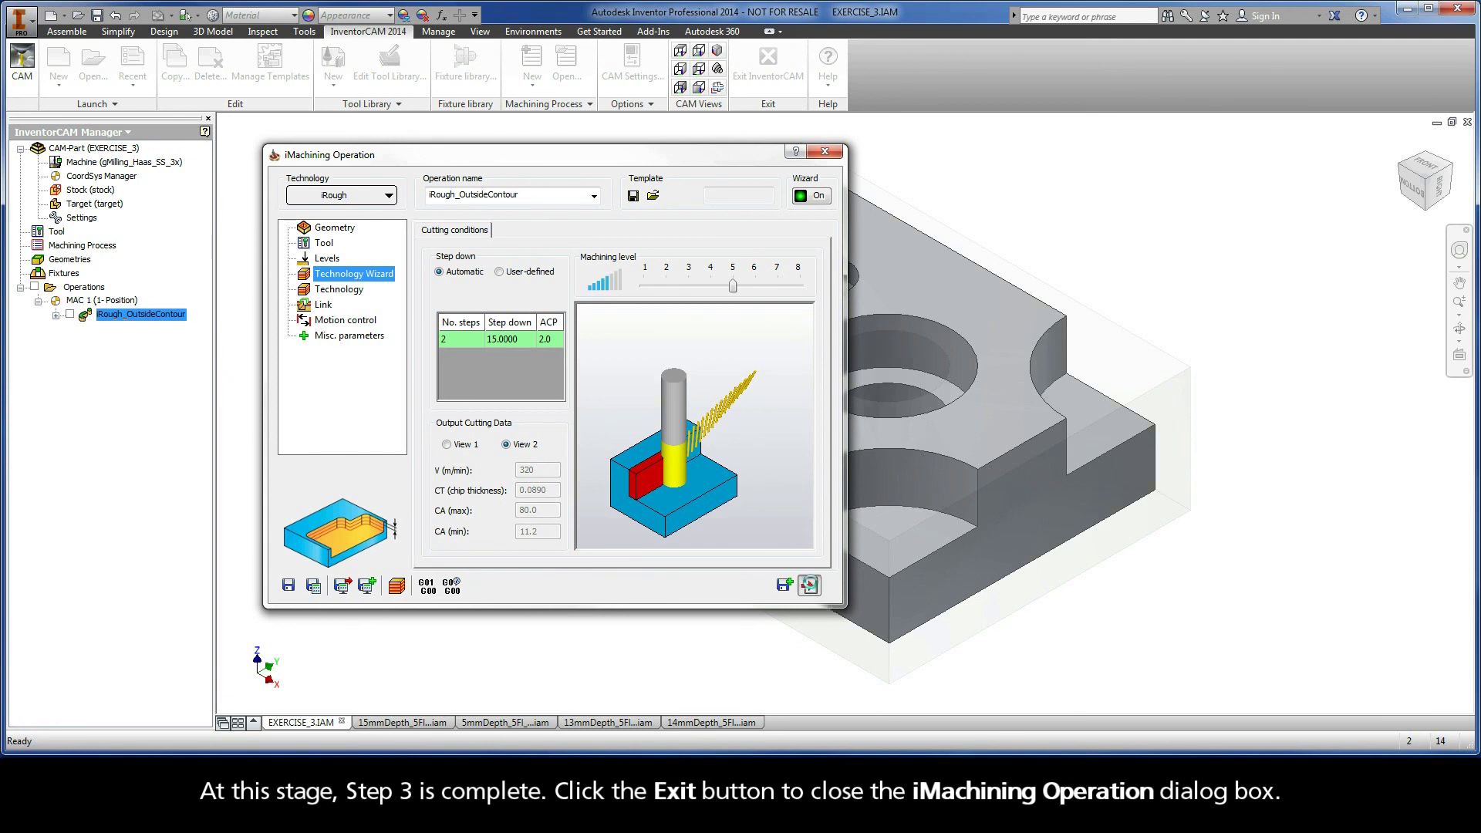